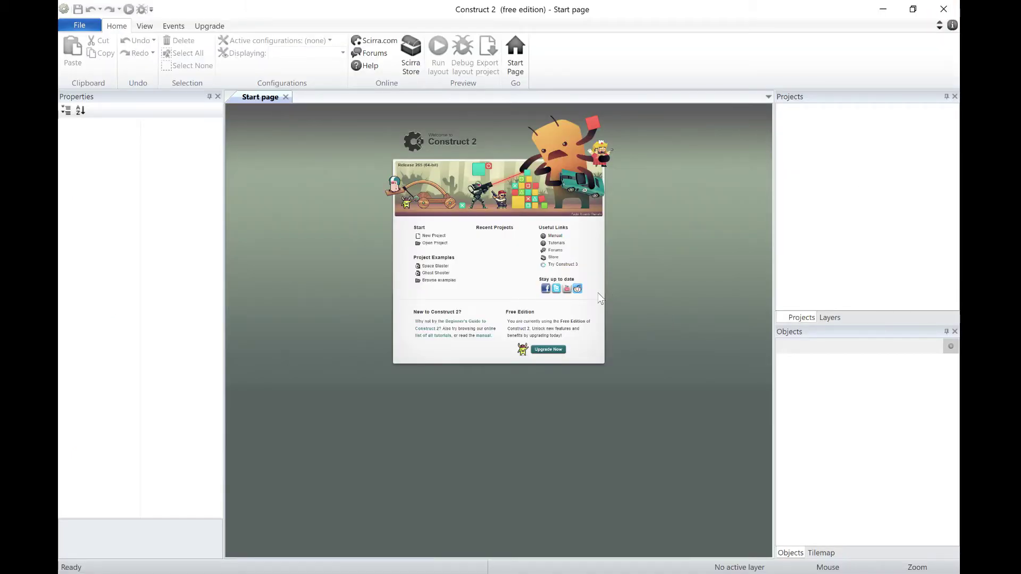
Create a new empty Construct 2 project from the Start page.
left_click(433, 236)
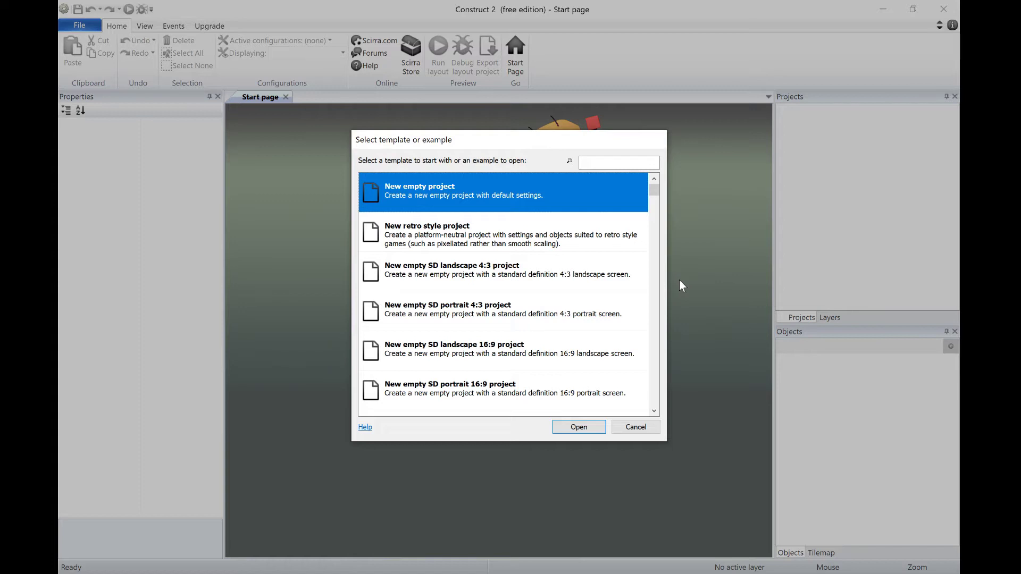
left_click(585, 428)
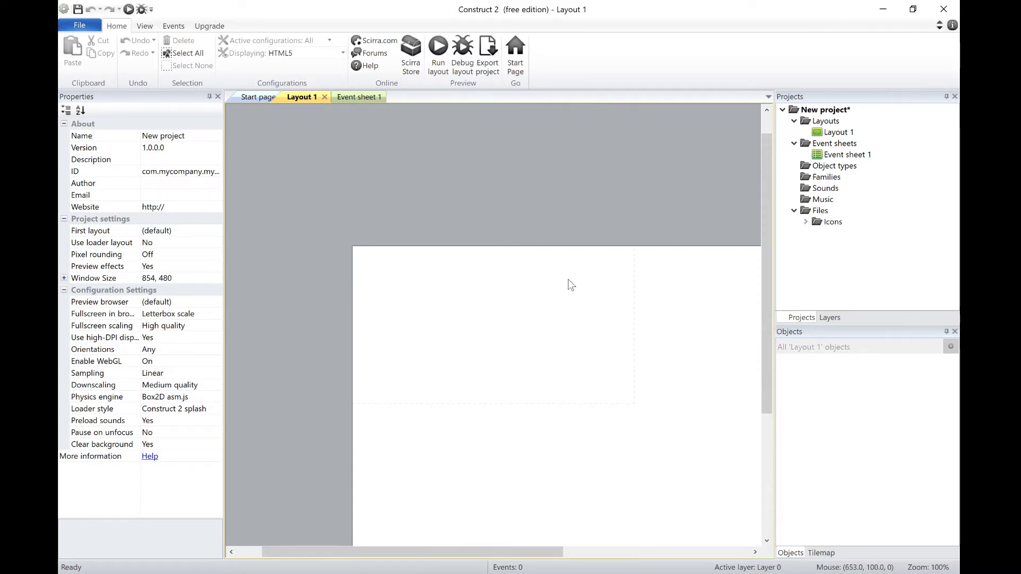
Try a window size of 1920, 768, then change the width to 1500.
scroll(568, 279, "down", 4, "ctrl")
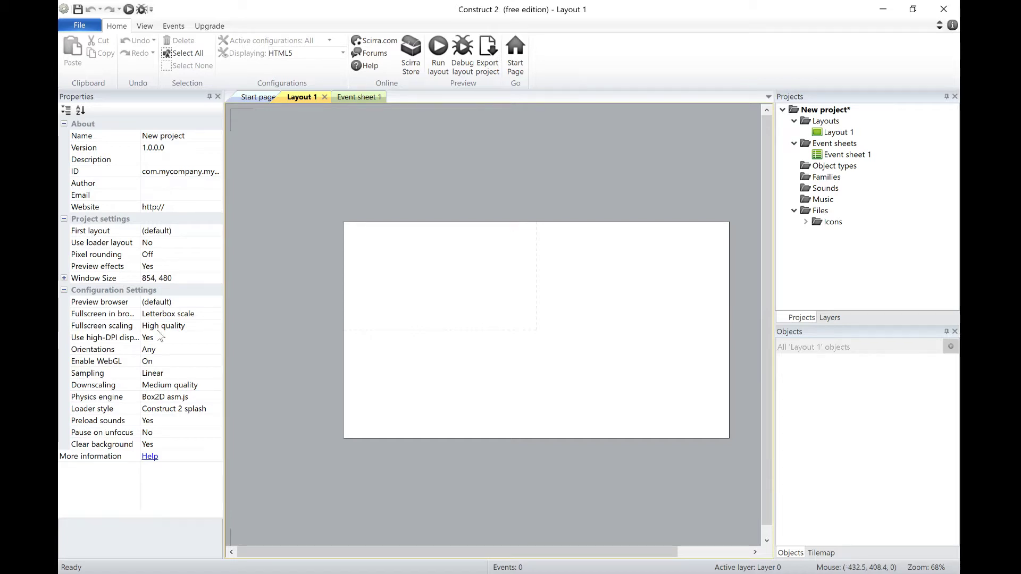
left_click(197, 277)
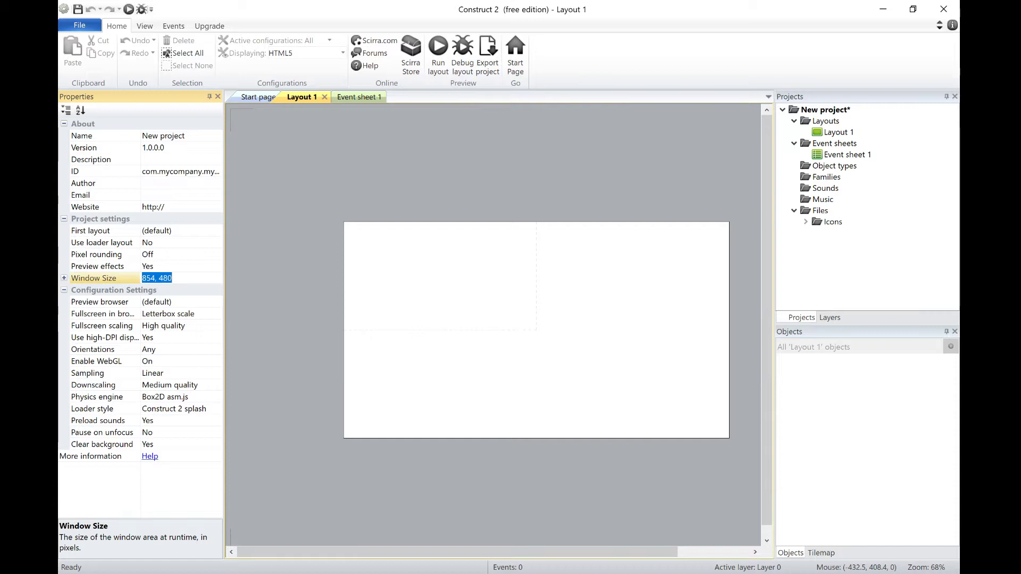
type("192")
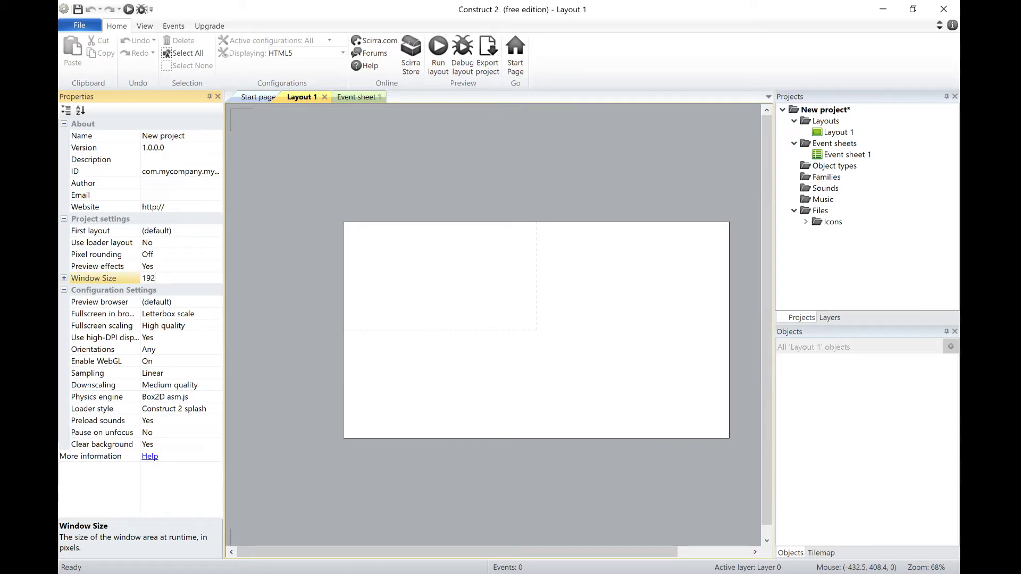
type("0, 768")
key("Return")
left_click(159, 278)
double_click(150, 278)
type("1500")
key("Return")
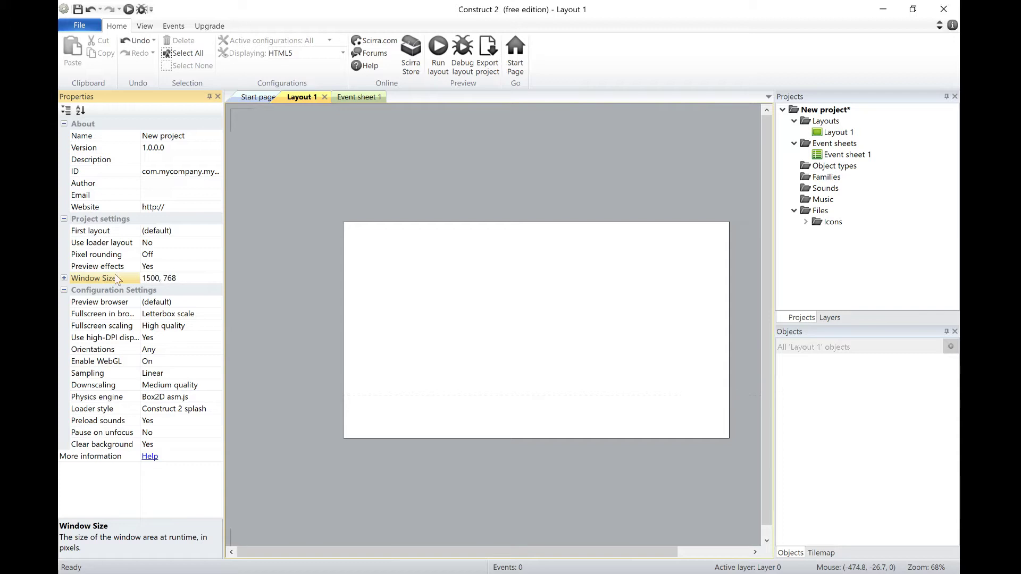
Set the window size to 1700, 950 and select Layout 1.
left_click(151, 278)
key("BackSpace")
type("6")
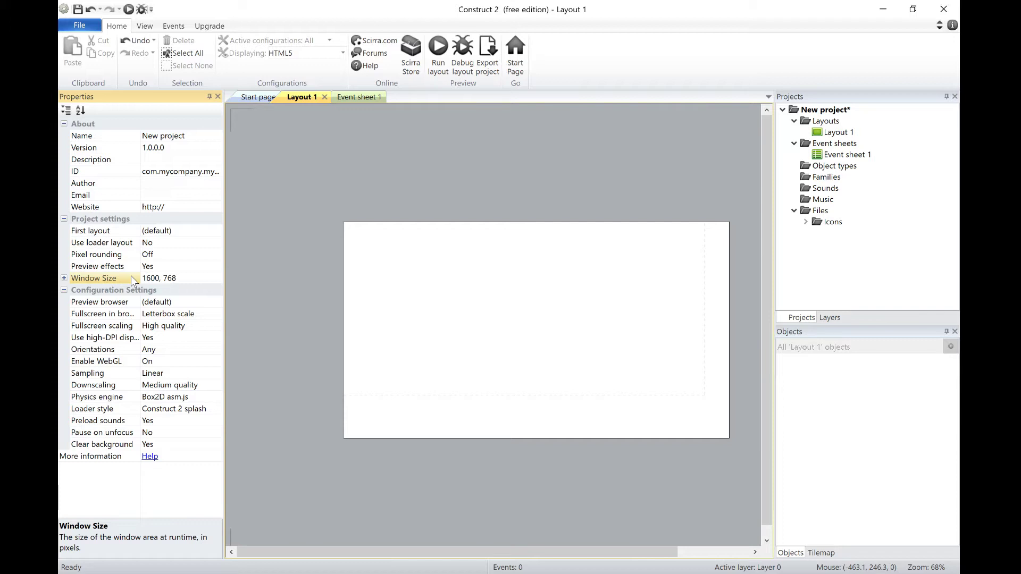
key("ctrl+a")
type("1700, 850")
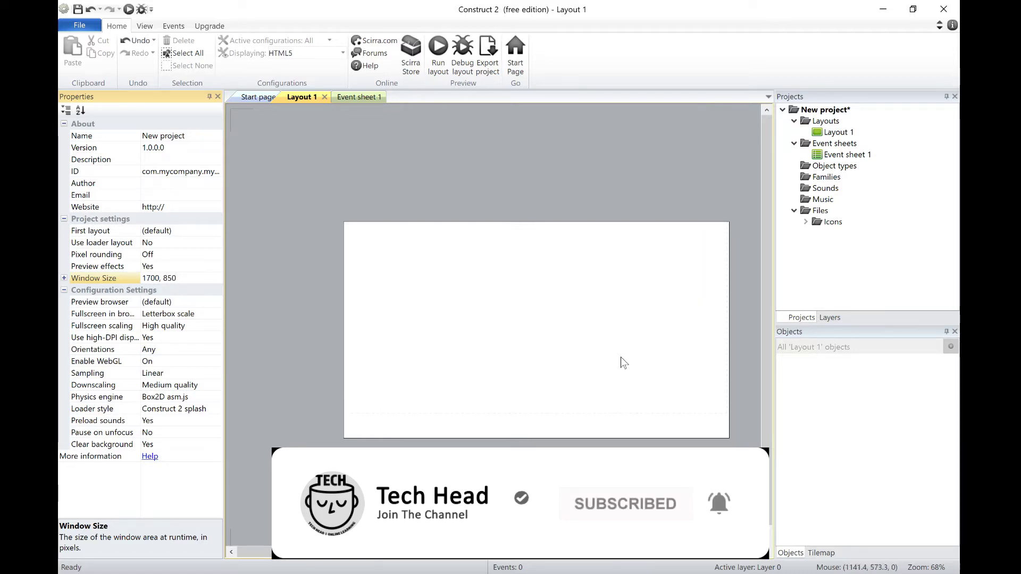
key("ctrl+a")
key("End")
key("shift+Left")
key("shift+Left")
key("shift+Left")
type("950")
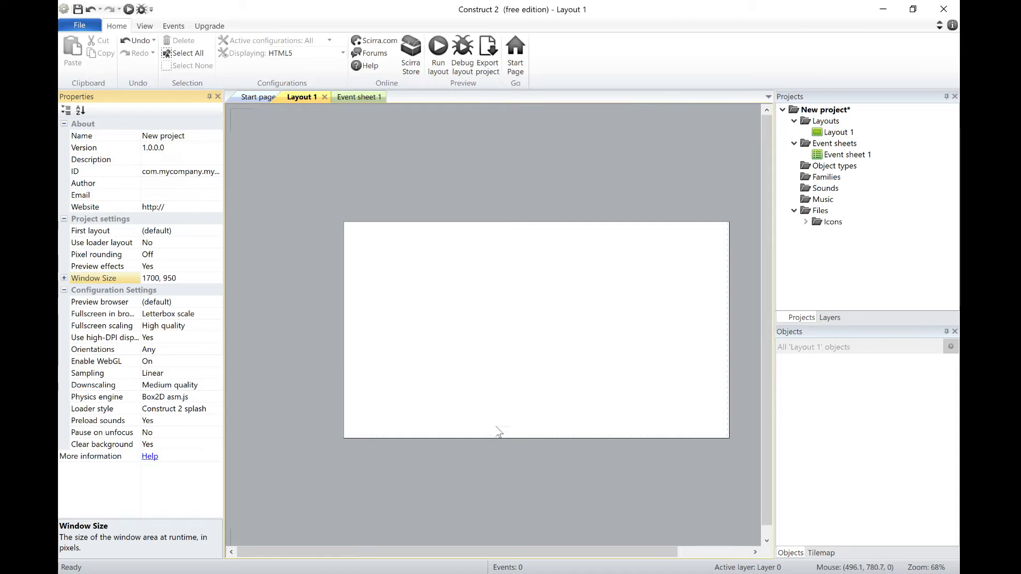
left_click(842, 134)
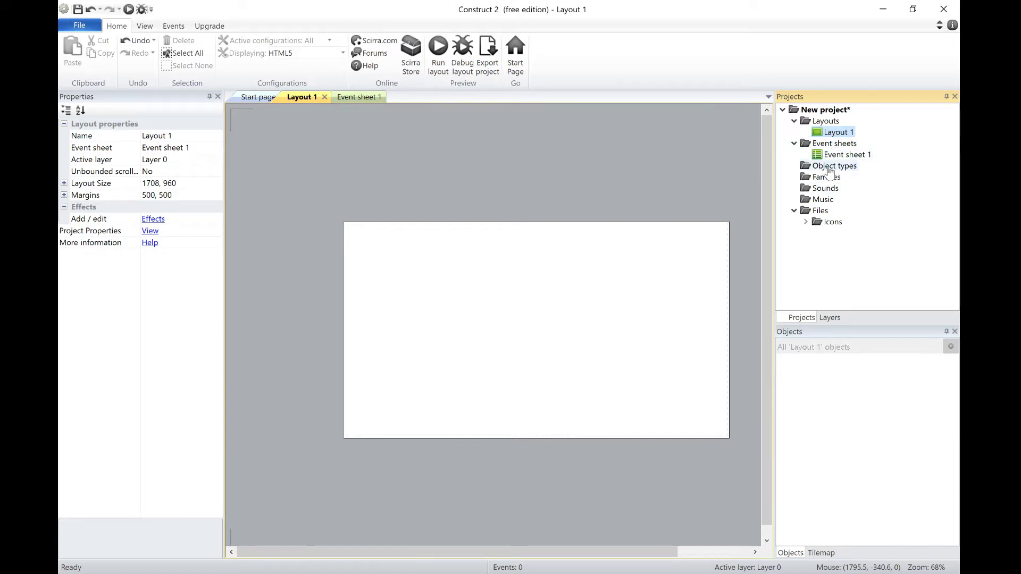
Rename Layout 1 to 'Level One'.
right_click(840, 134)
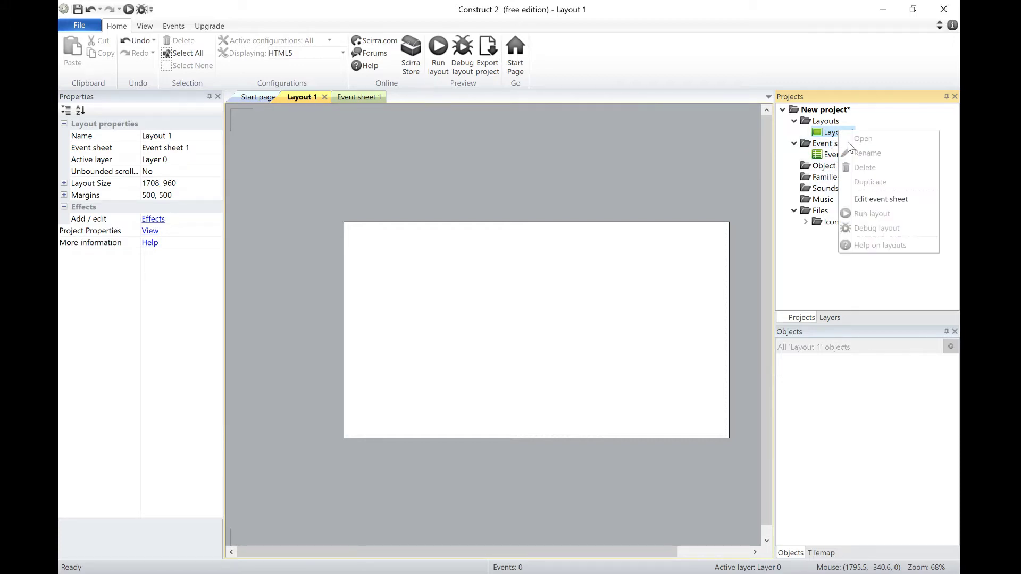
left_click(866, 153)
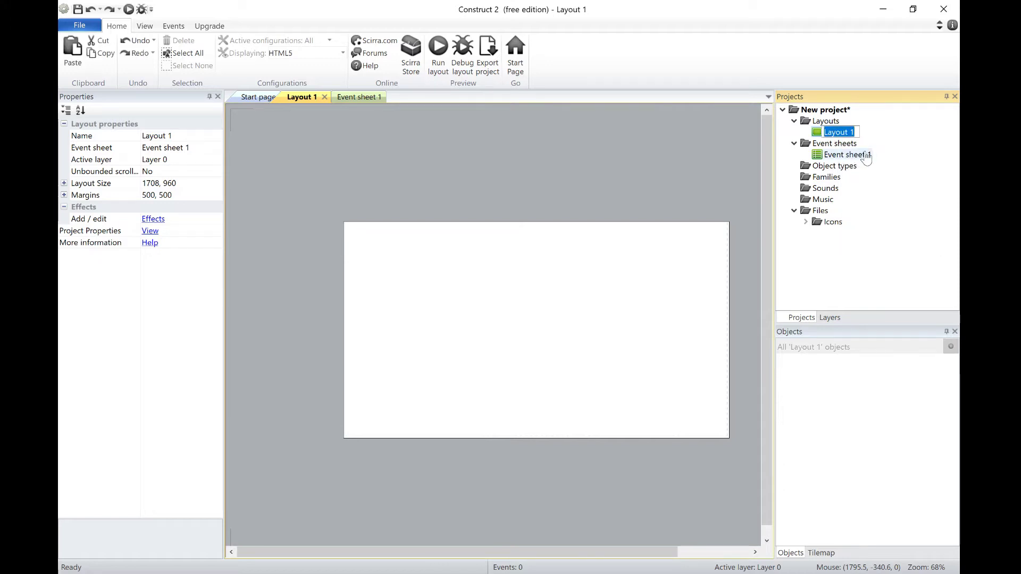
type("Level One")
key("Return")
View Event sheet 1, then return to the Level One layout.
left_click(853, 157)
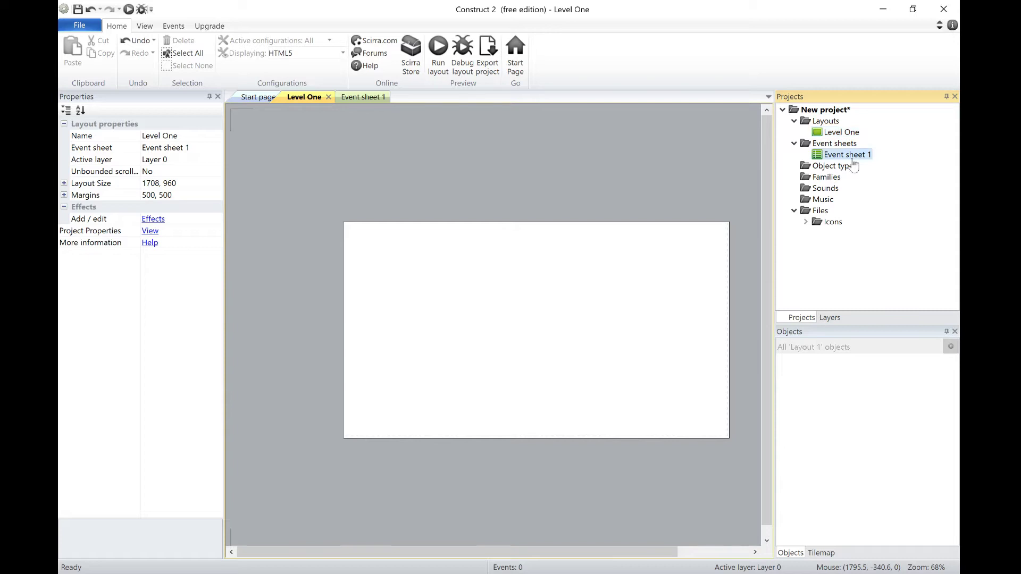
left_click(374, 100)
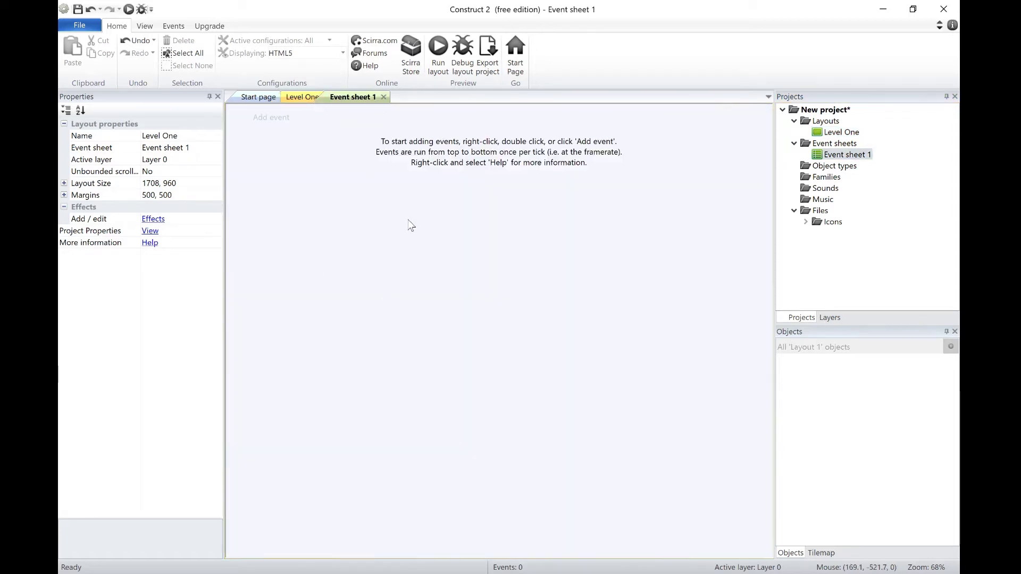
left_click(293, 100)
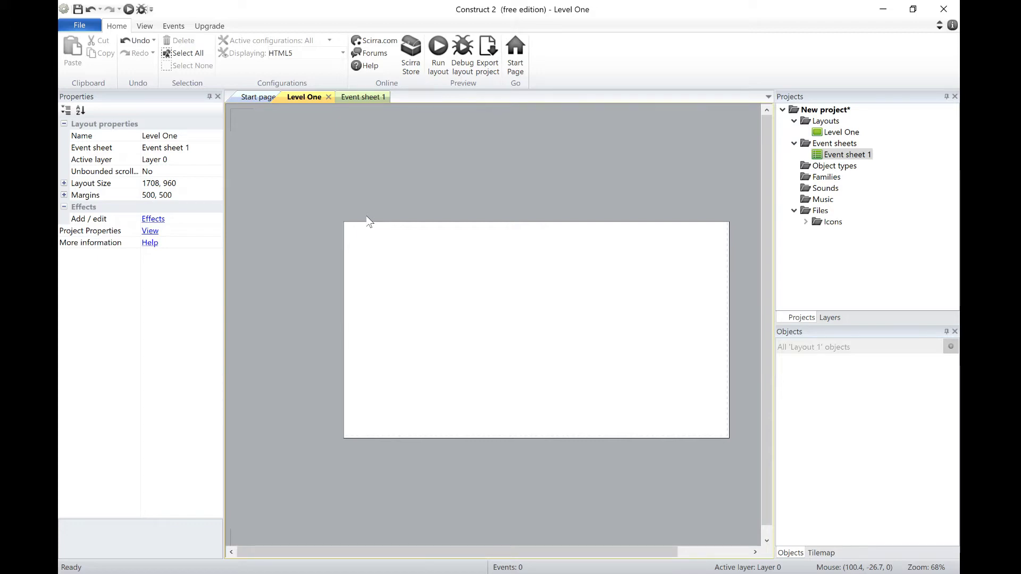
Open Insert new object on the layout and browse the object types, including Sprite and Keyboard.
right_click(384, 246)
right_click(353, 238)
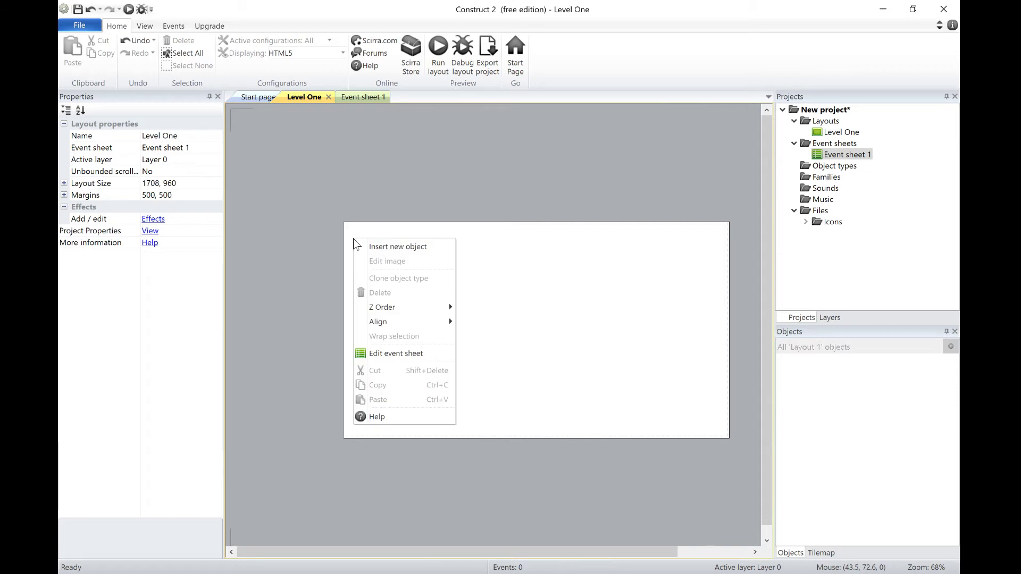
left_click(372, 247)
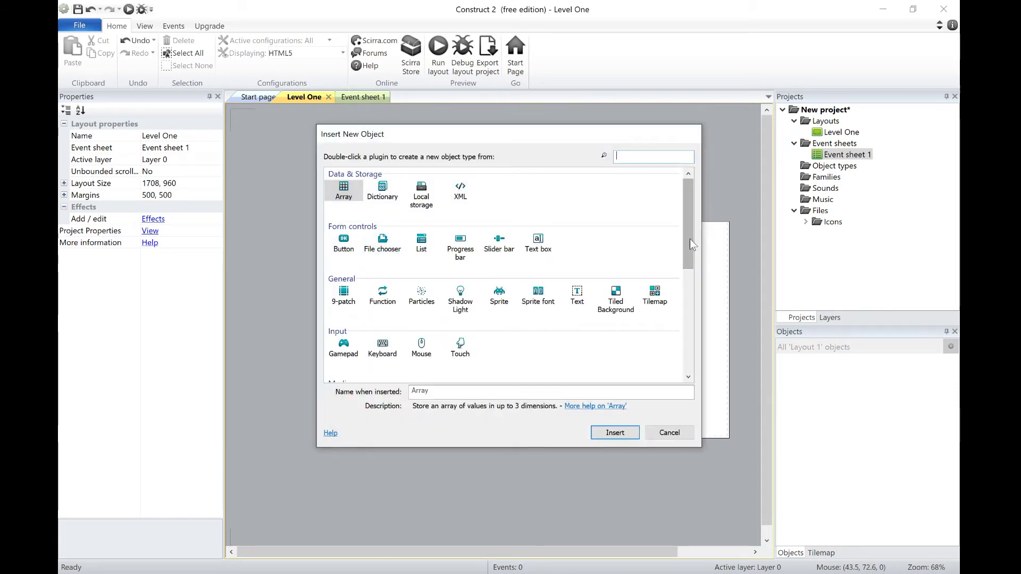
left_click(498, 296)
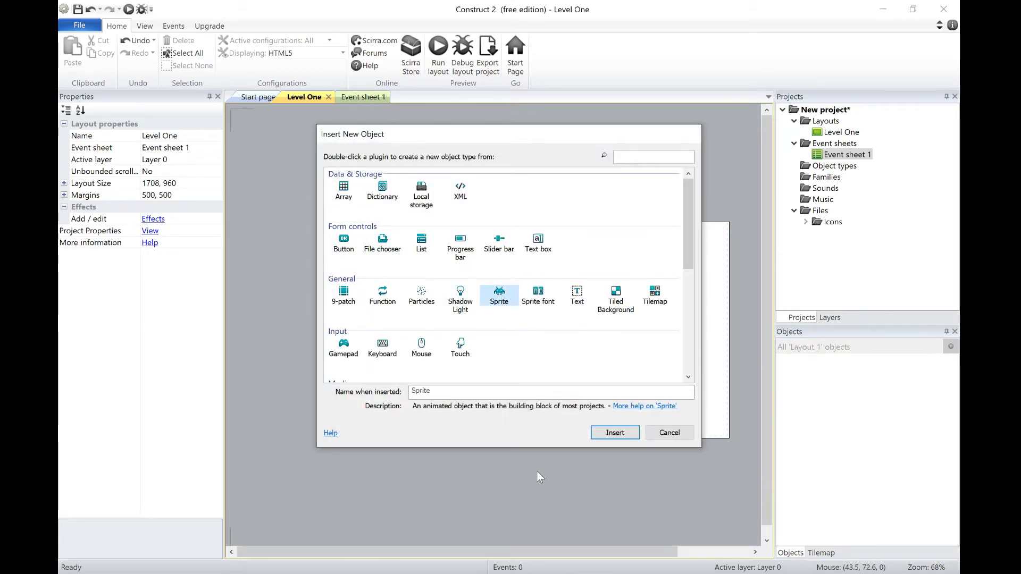
left_click(381, 349)
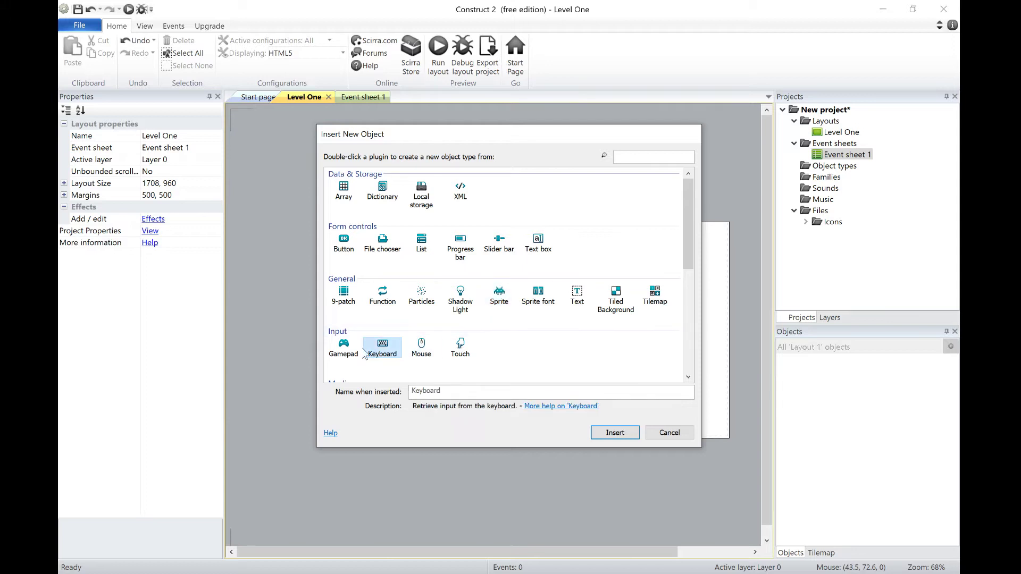
scroll(437, 255, "down", 3)
scroll(438, 250, "down", 1)
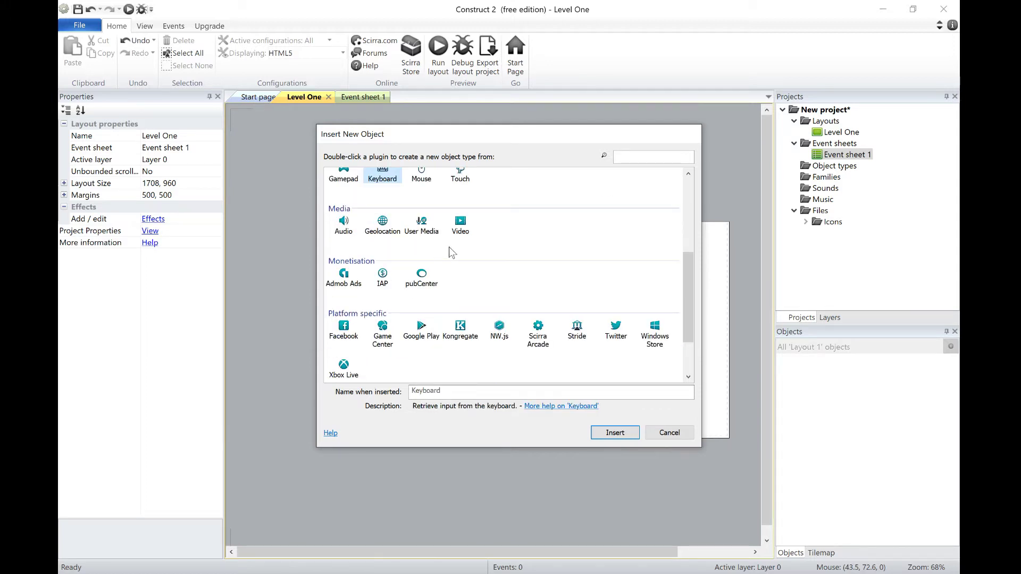
scroll(440, 247, "up", 4)
Insert a Tiled Background object named 'Levelonebackground'.
left_click(621, 301)
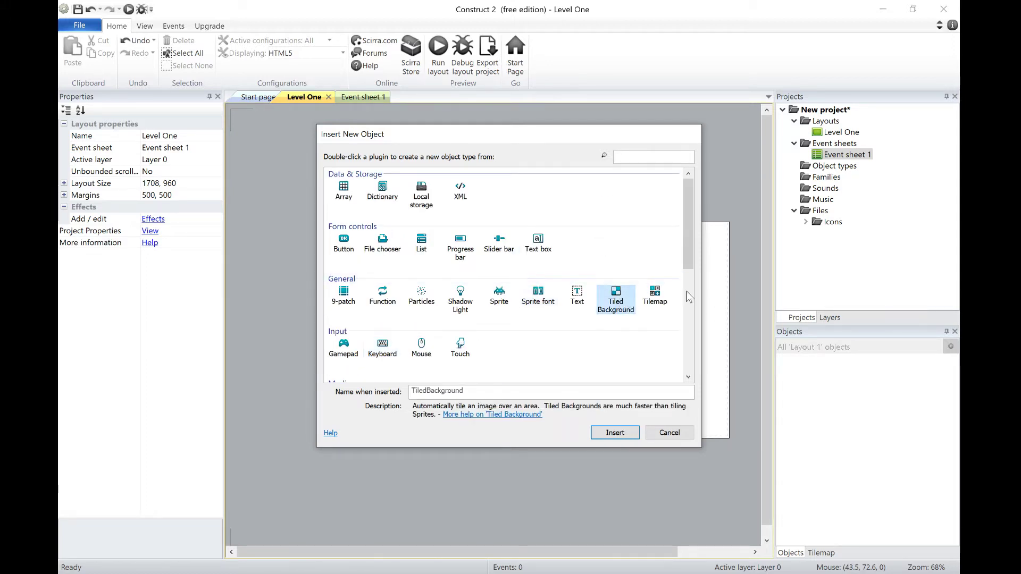
double_click(549, 391)
key("BackSpace")
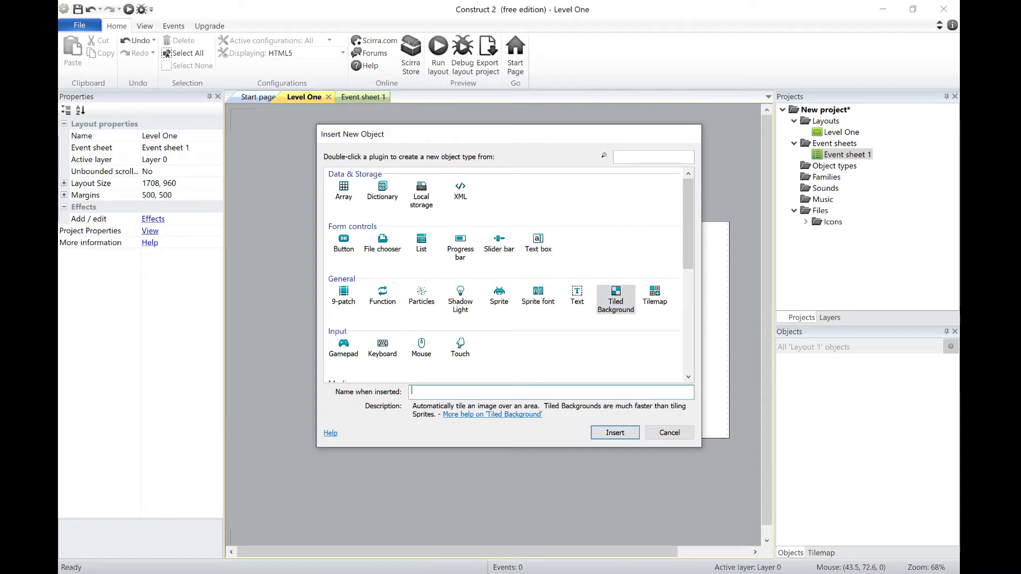
type("Levelonebackground")
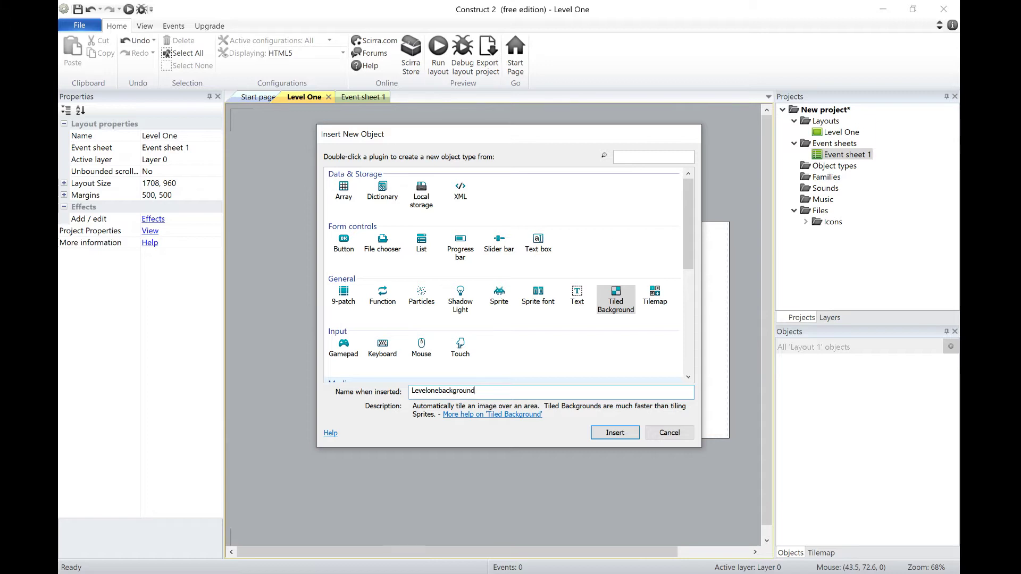
key("Return")
Place the tiled background on the layout and open its image Load dialog.
left_click(406, 265)
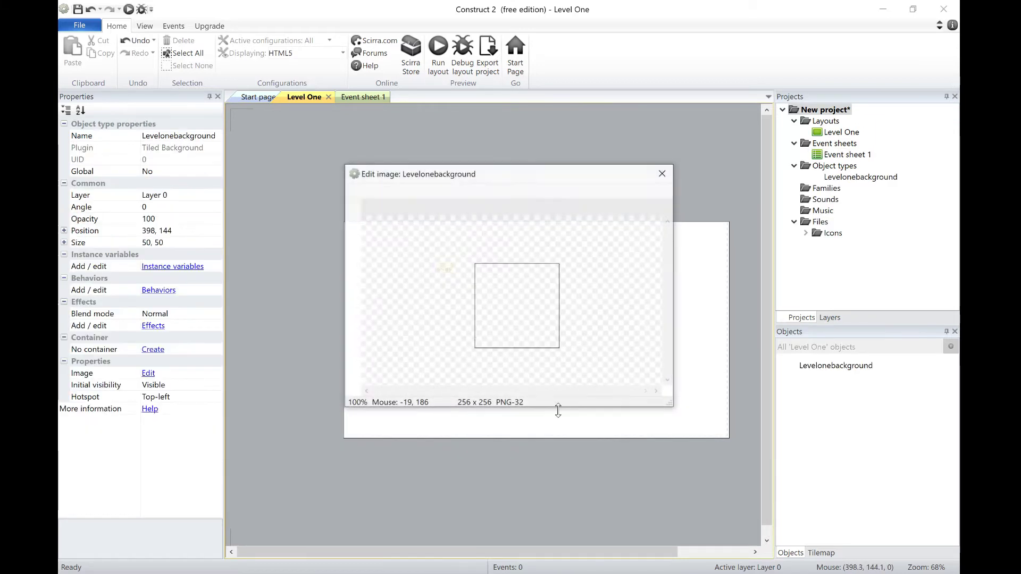
left_click(369, 191)
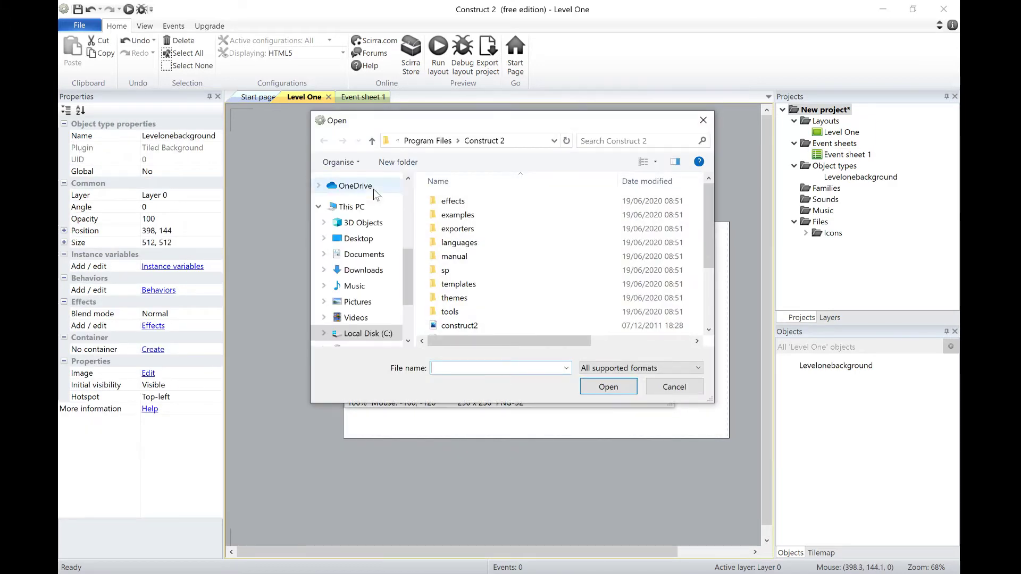
scroll(361, 242, "up", 3)
scroll(362, 242, "up", 2)
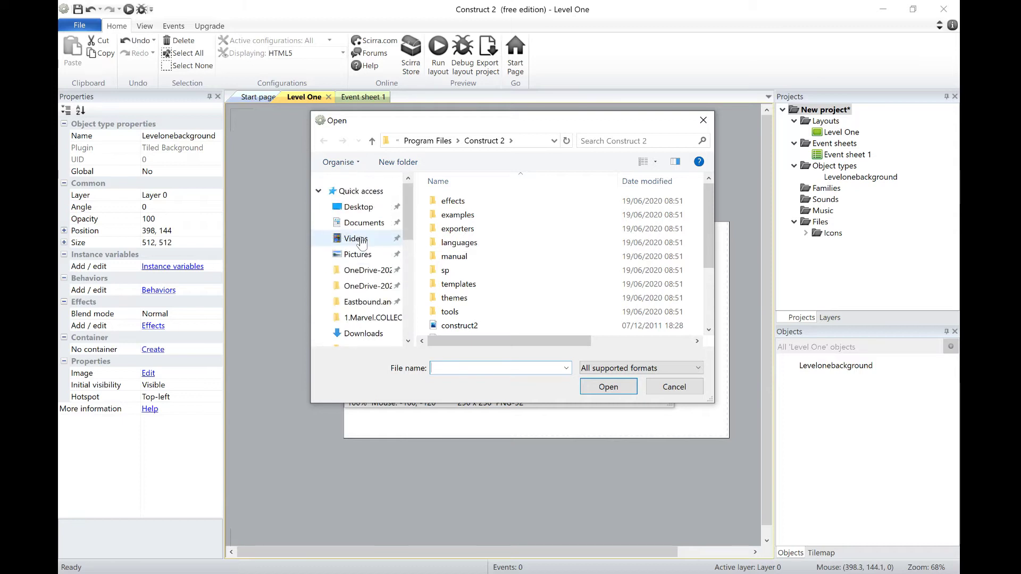
Load Background 1 from Desktop > Games Development > Construct 2 > Simple Platform game > Tutorial > Assets > Backgrounds.
left_click(358, 207)
double_click(494, 207)
double_click(493, 208)
double_click(494, 213)
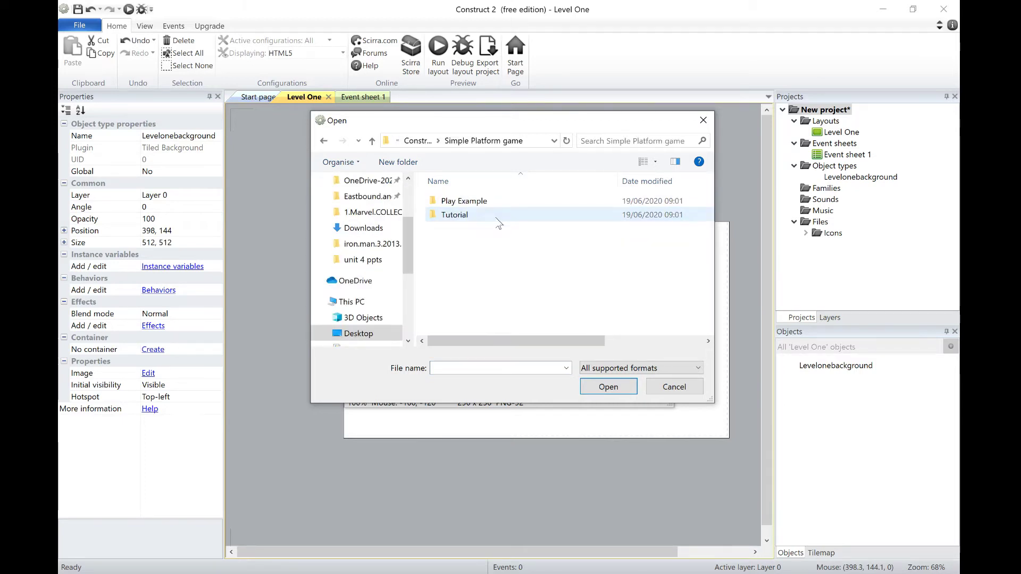
double_click(490, 213)
double_click(478, 204)
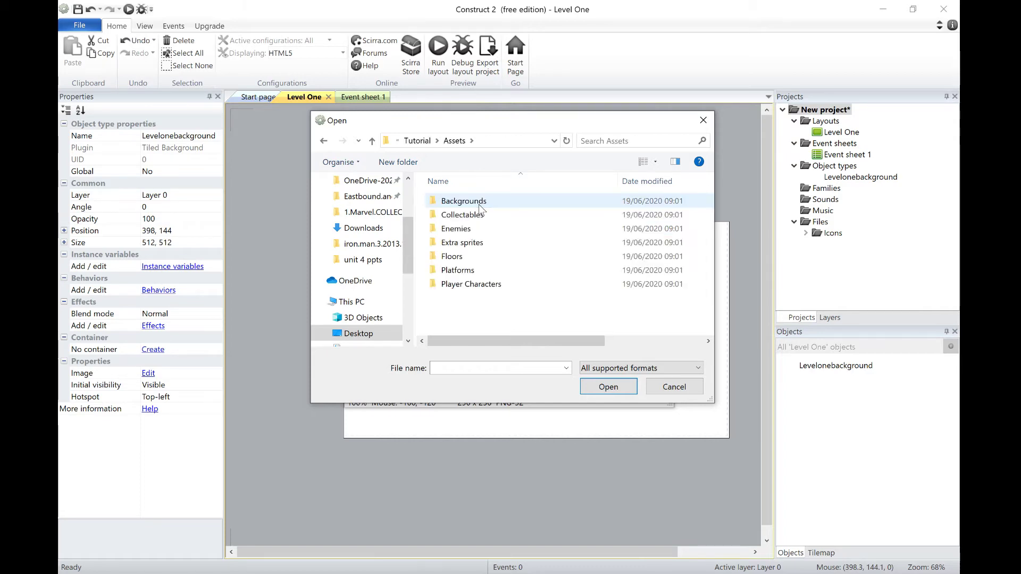
double_click(481, 203)
left_click(445, 228)
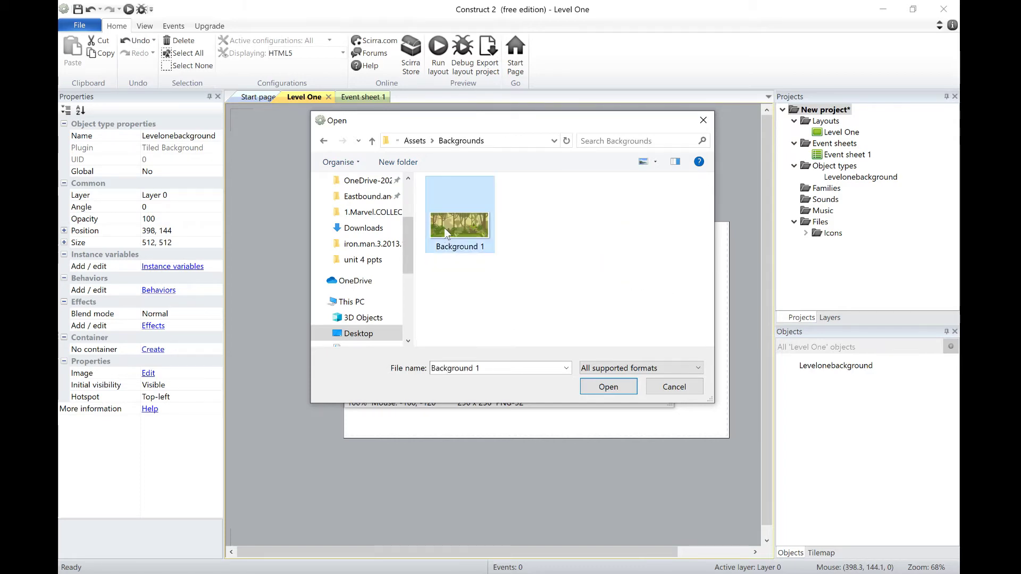
left_click(592, 384)
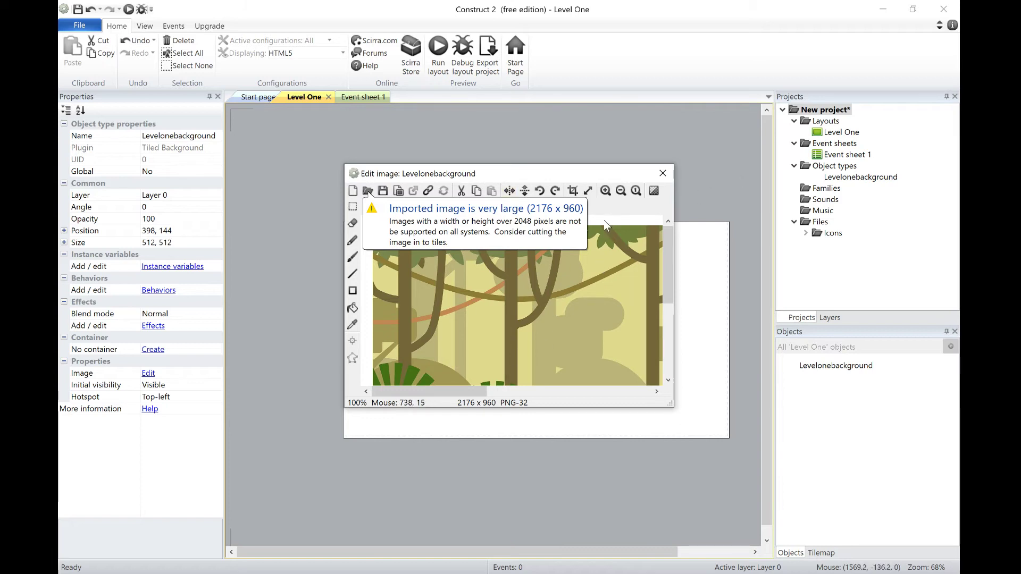
Close the image editor, then move and resize the jungle background to 1708, 960, covering the layout.
left_click(662, 173)
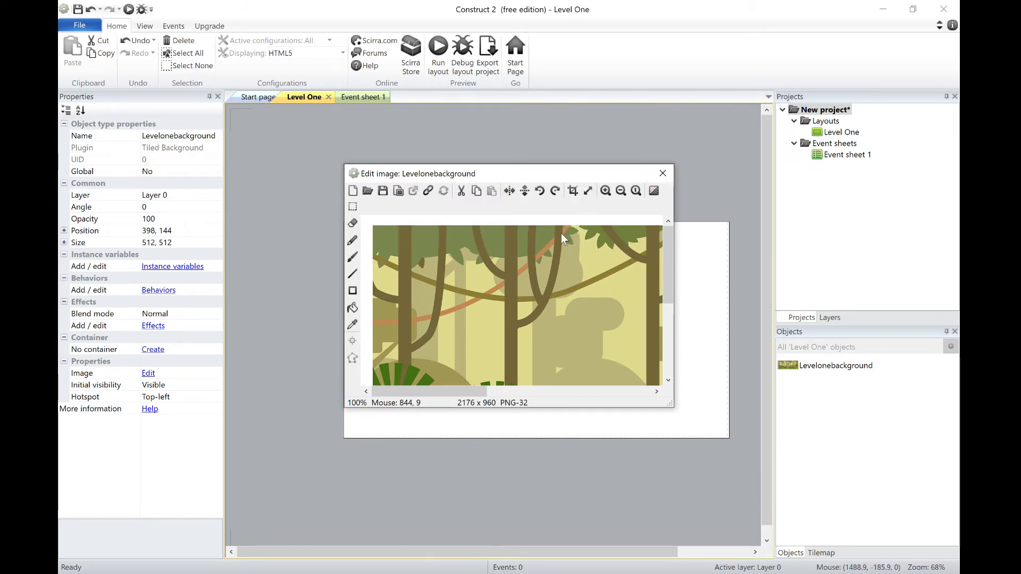
left_click_drag(515, 333, 407, 276)
left_click_drag(453, 333, 732, 437)
left_click_drag(621, 377, 620, 384)
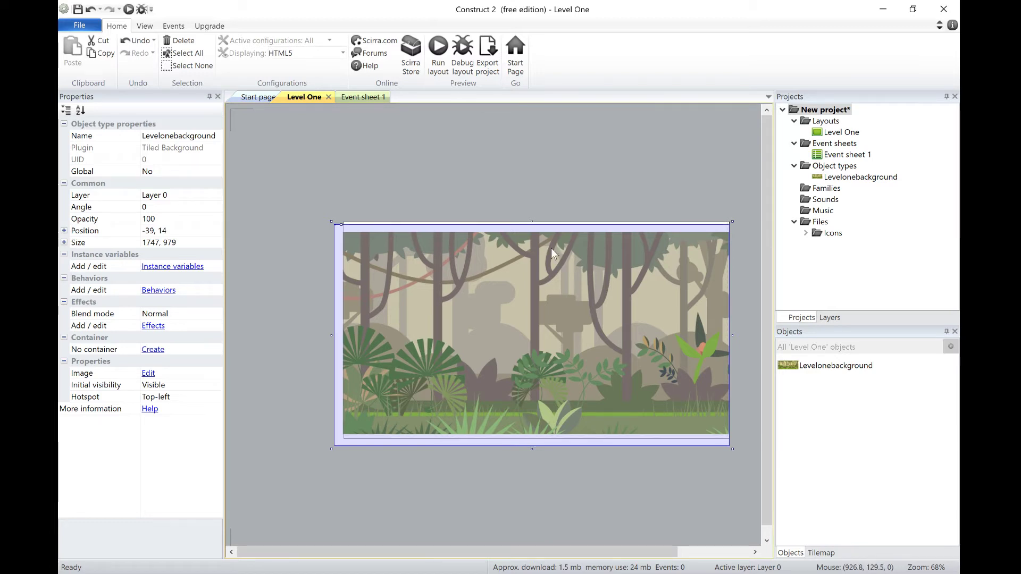
left_click_drag(532, 223, 534, 212)
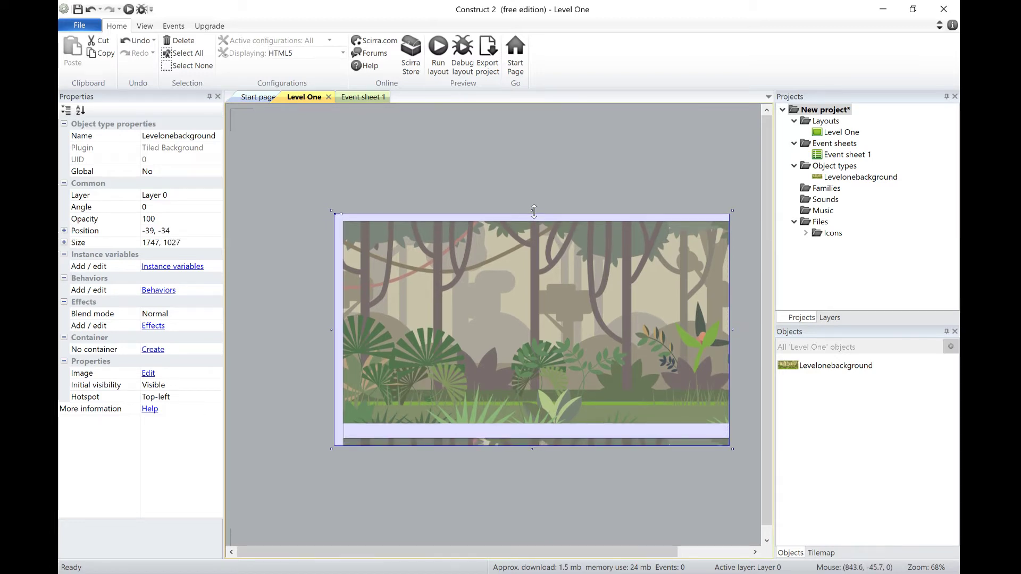
left_click_drag(538, 294, 542, 301)
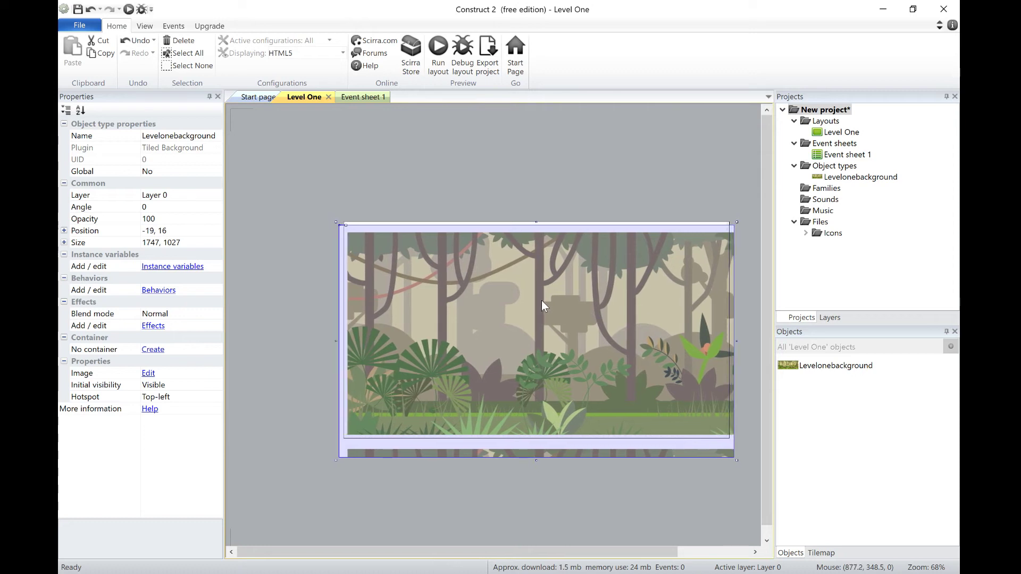
left_click(568, 160)
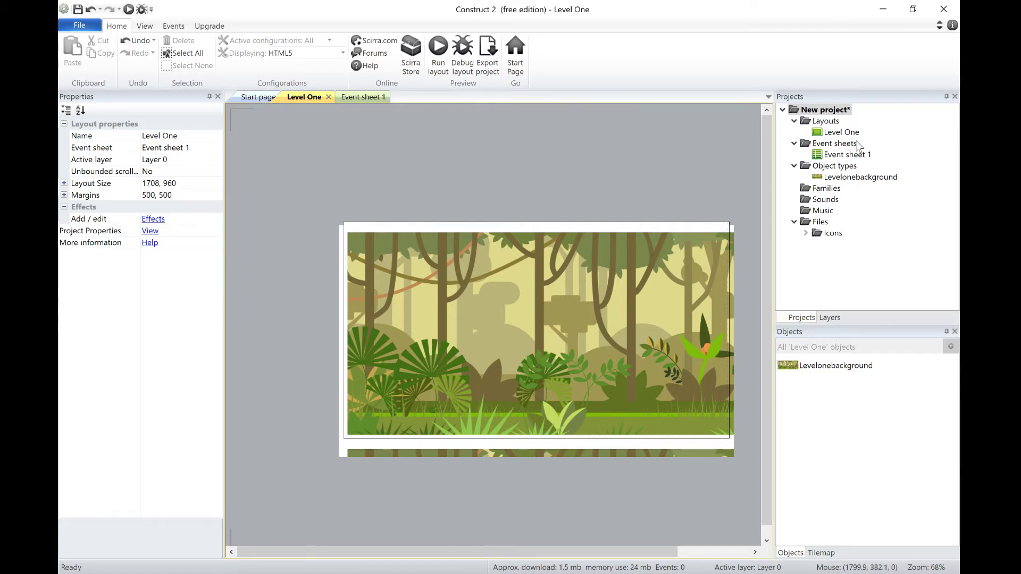
Show the Layers list and add new layers above Layer 0.
left_click(829, 317)
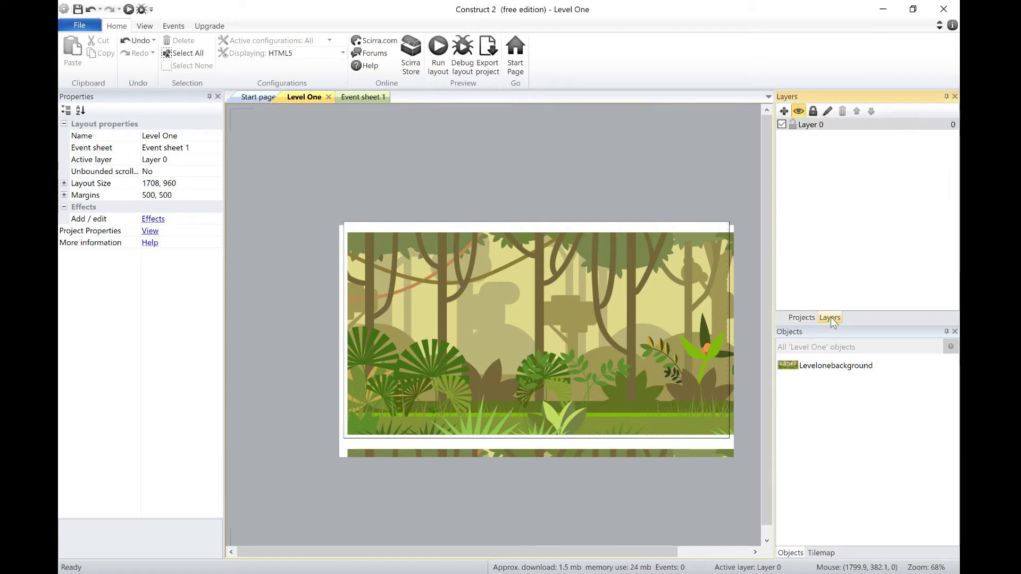
left_click(811, 162)
left_click(785, 111)
left_click(784, 110)
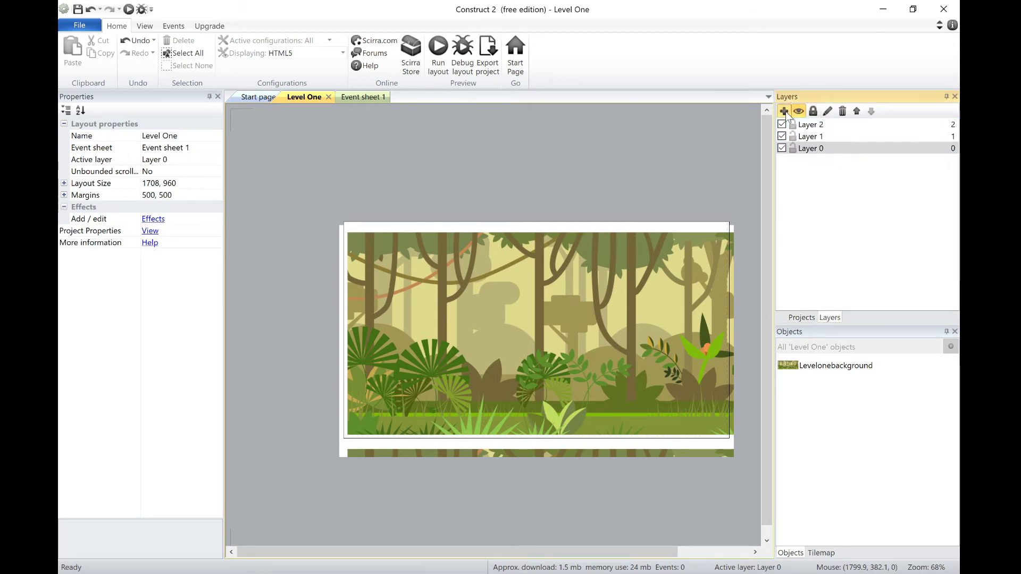
left_click(784, 110)
left_click(812, 161)
Rename Layer 0 to 'Background' and Layer 1 to 'Level'.
right_click(812, 162)
left_click(797, 232)
type("Background")
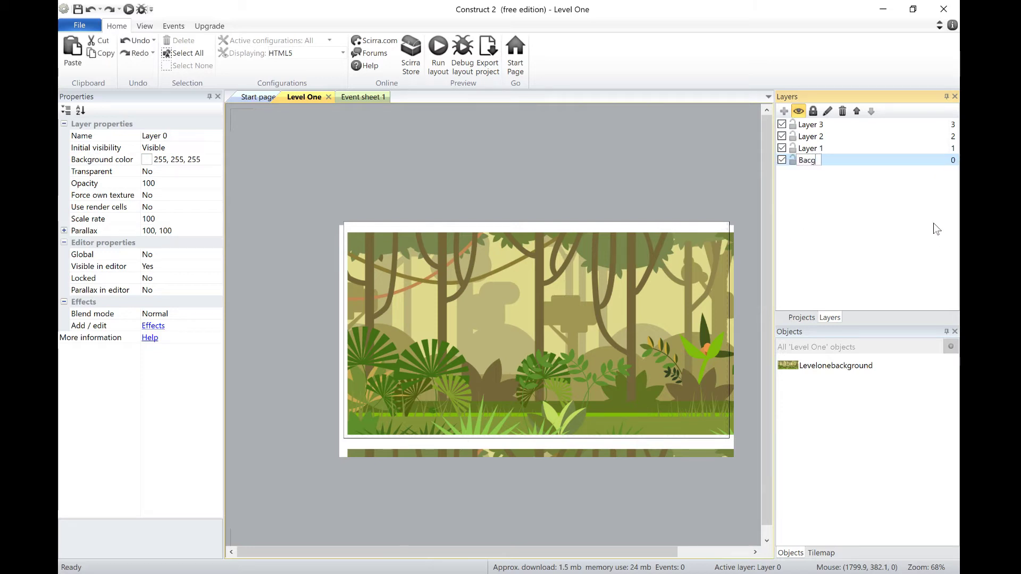
key("Return")
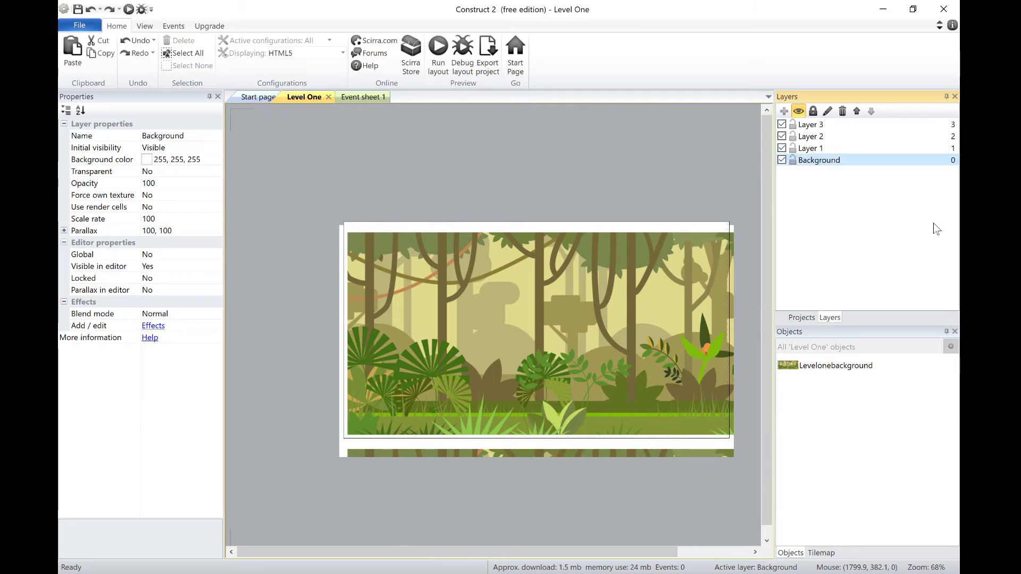
left_click(831, 147)
right_click(831, 146)
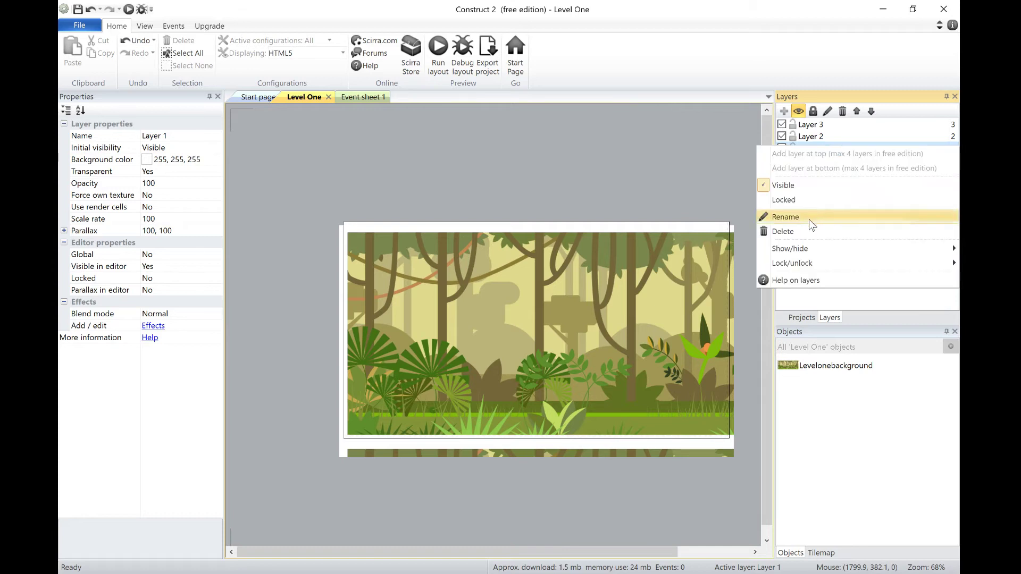
left_click(894, 216)
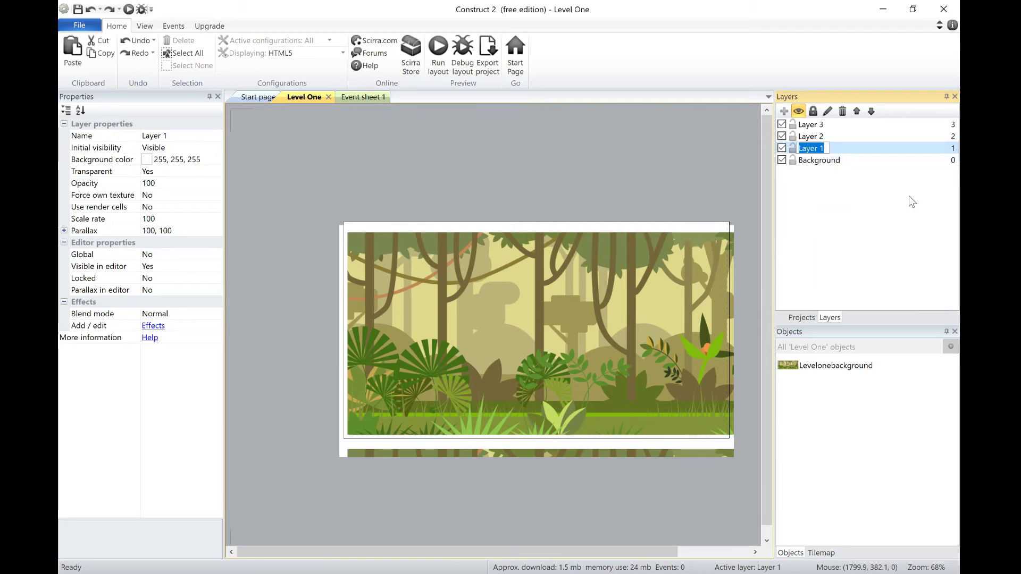
type("Level")
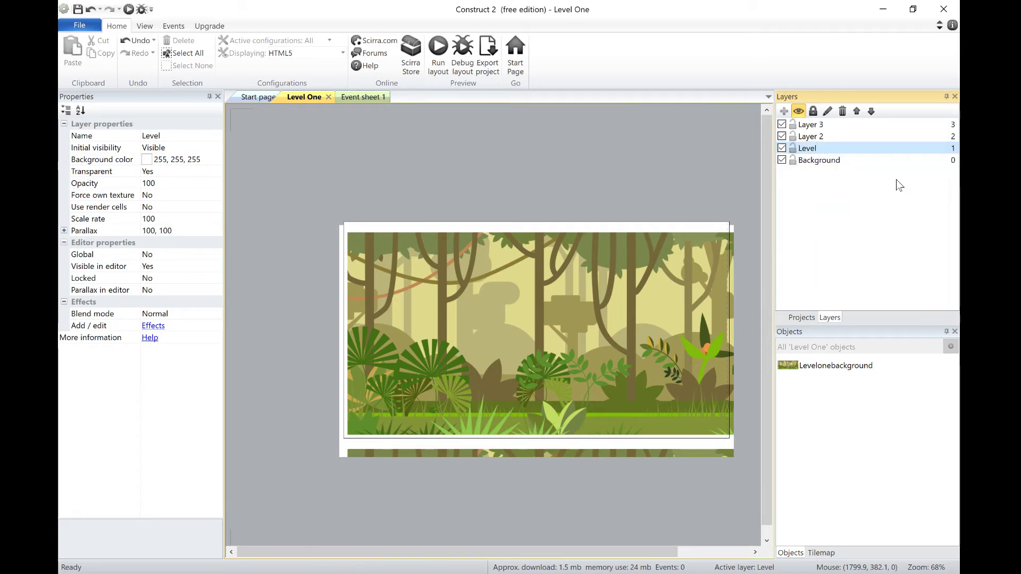
Delete the extra Layer 3 and rename Layer 2 to 'HuD'.
left_click(811, 137)
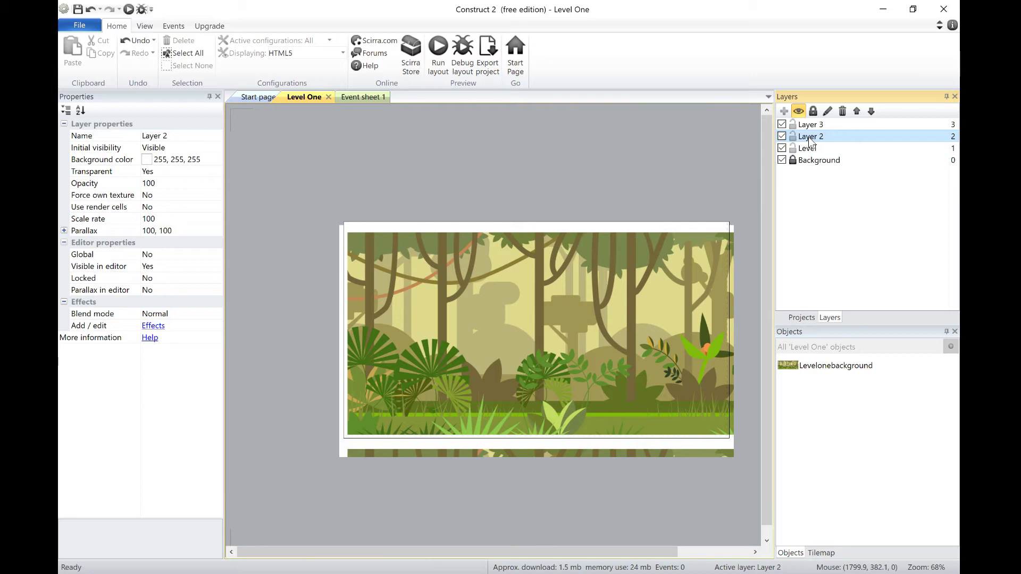
left_click(805, 124)
left_click(843, 111)
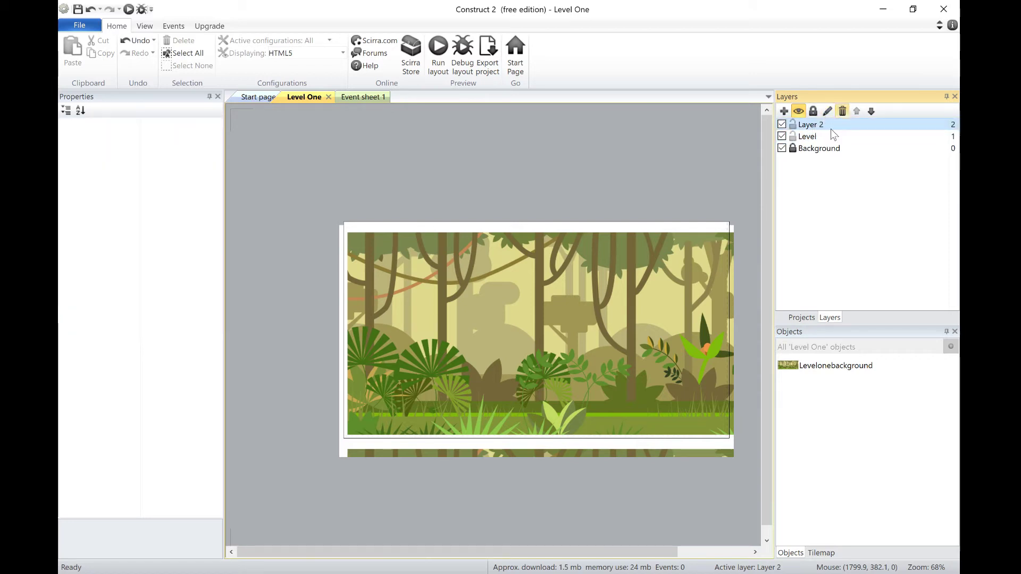
right_click(817, 129)
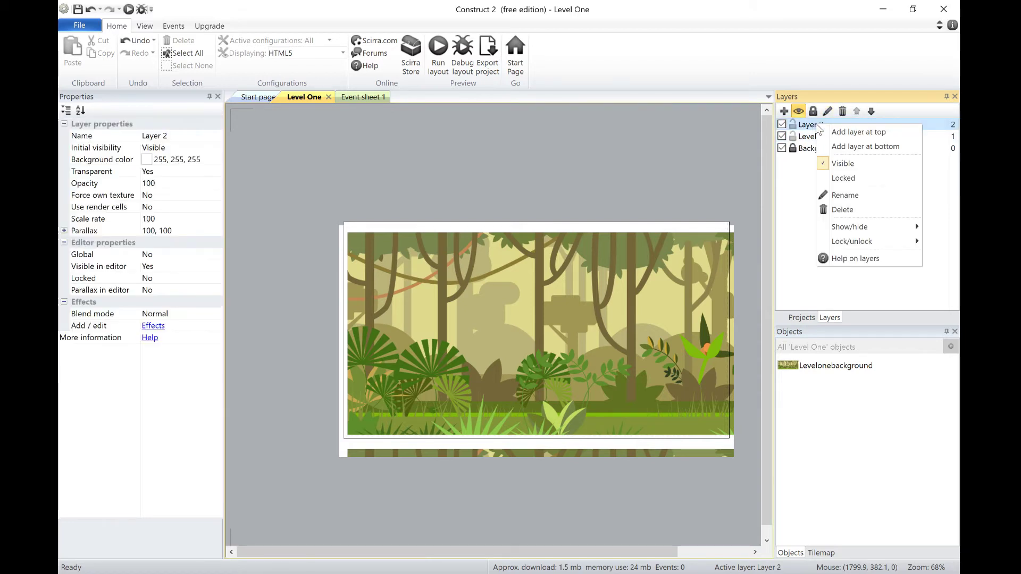
left_click(857, 195)
type("H")
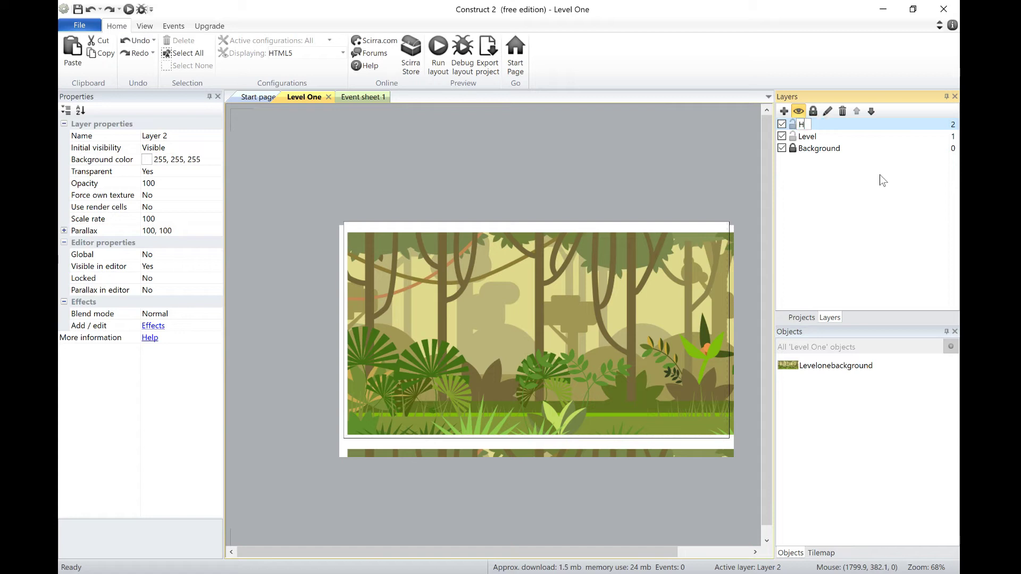
type("uD")
key("Return")
Lock the HuD layer, make Level the active layer, and return to the Projects panel.
left_click(782, 124)
left_click(781, 124)
left_click(792, 124)
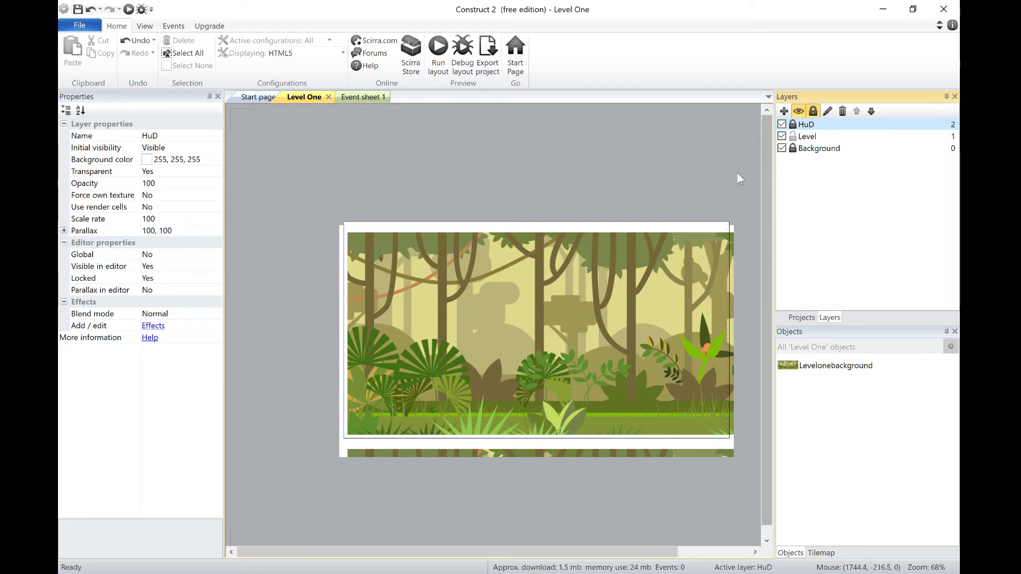
left_click(822, 136)
left_click(802, 318)
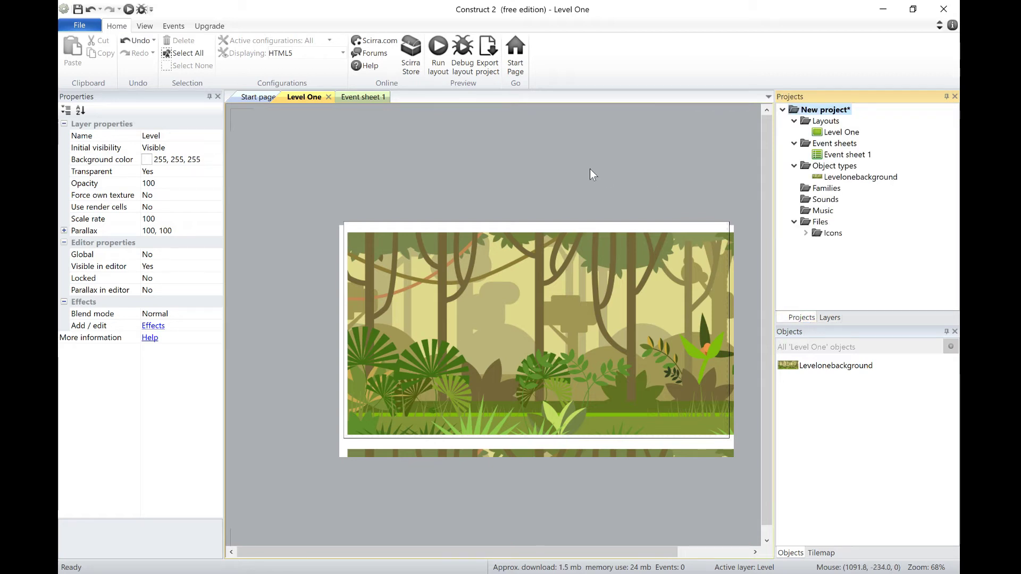
Insert a Sprite object named 'playerone' and place it on the layout.
right_click(326, 306)
left_click(357, 314)
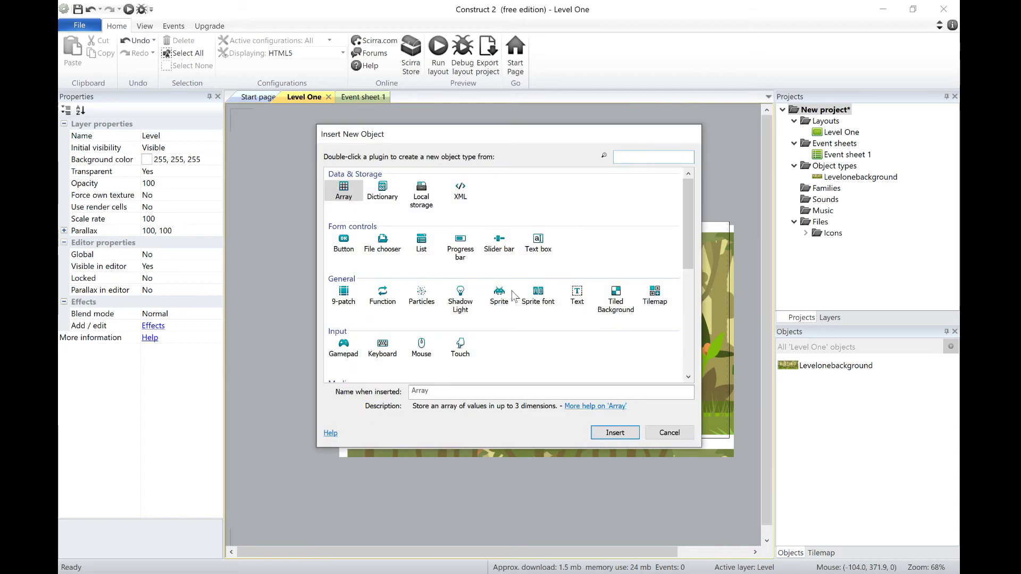
left_click(499, 295)
left_click(473, 391)
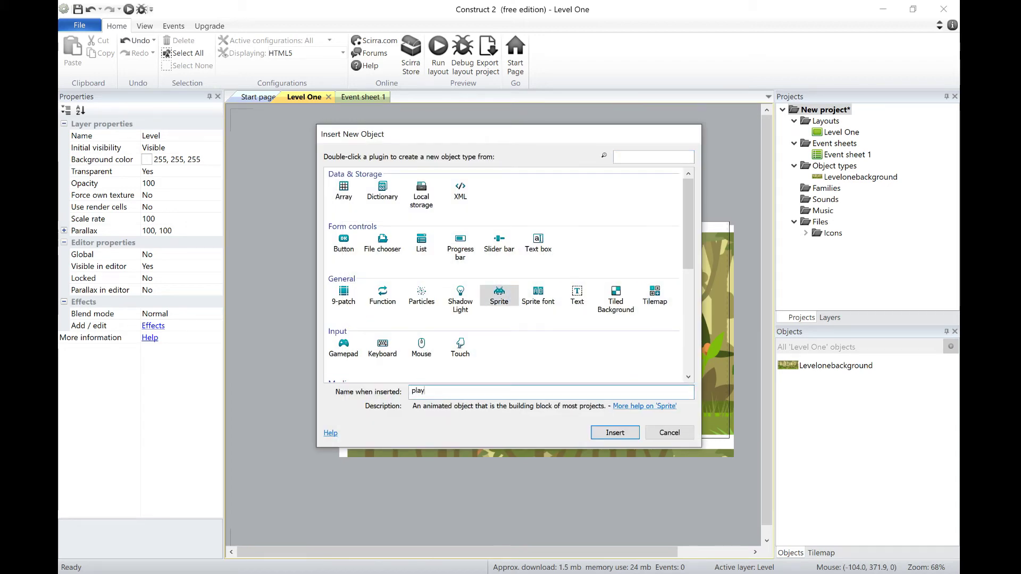
left_click(614, 433)
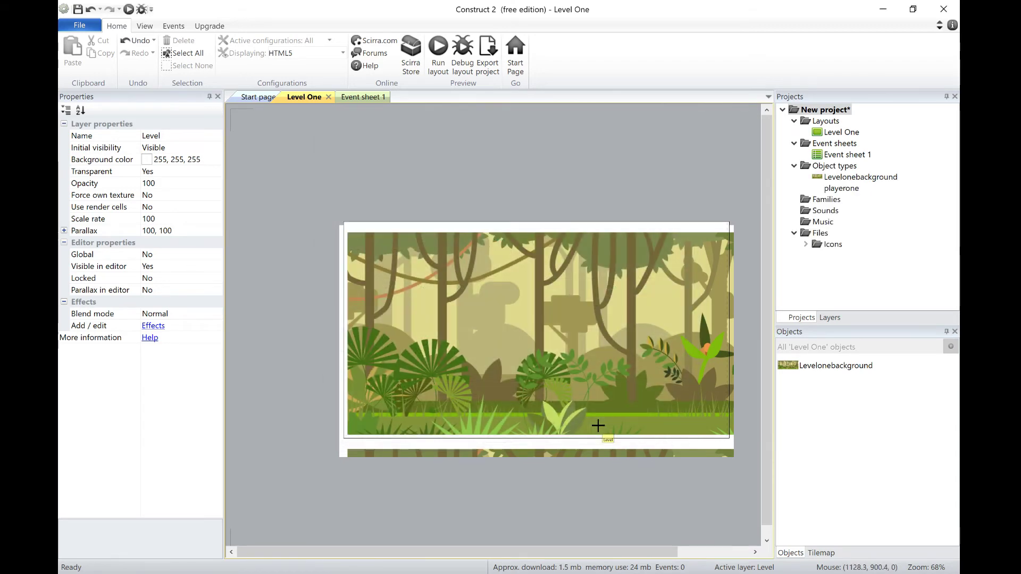
left_click(473, 276)
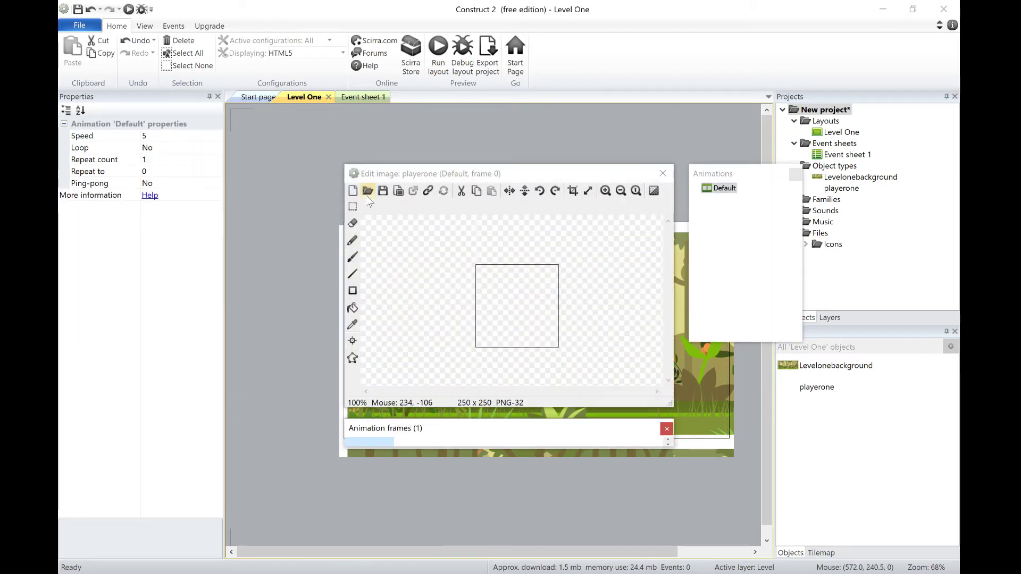
Load boy image 1 from Assets > Player Characters > Boy as the sprite's first frame.
left_click(367, 191)
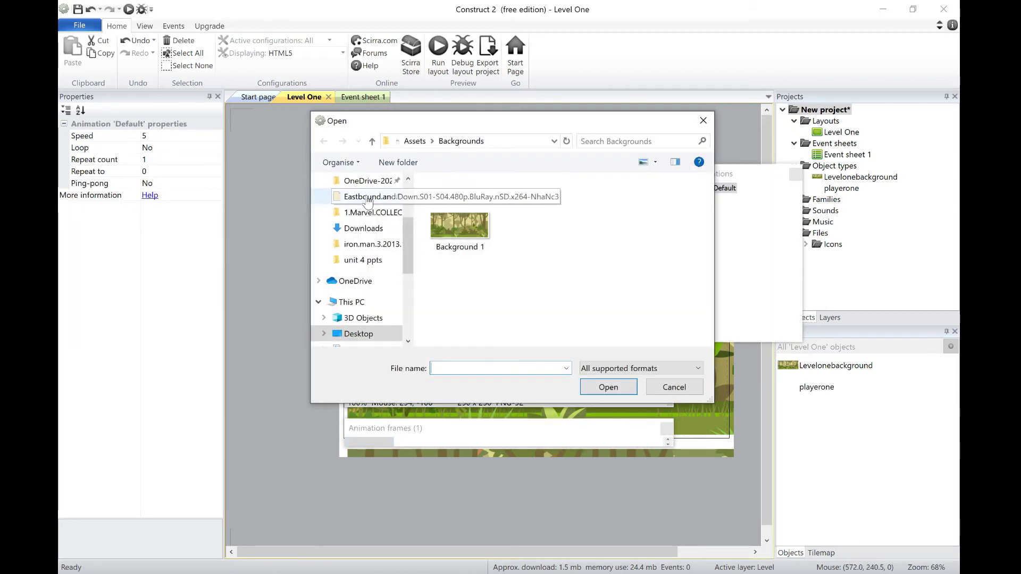
left_click(432, 141)
left_click(479, 286)
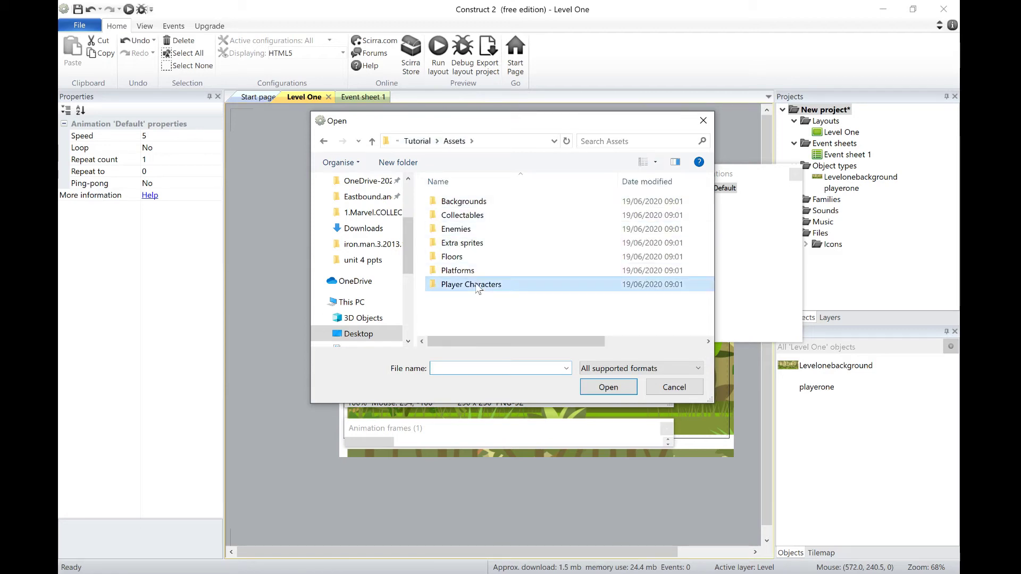
double_click(477, 286)
double_click(456, 217)
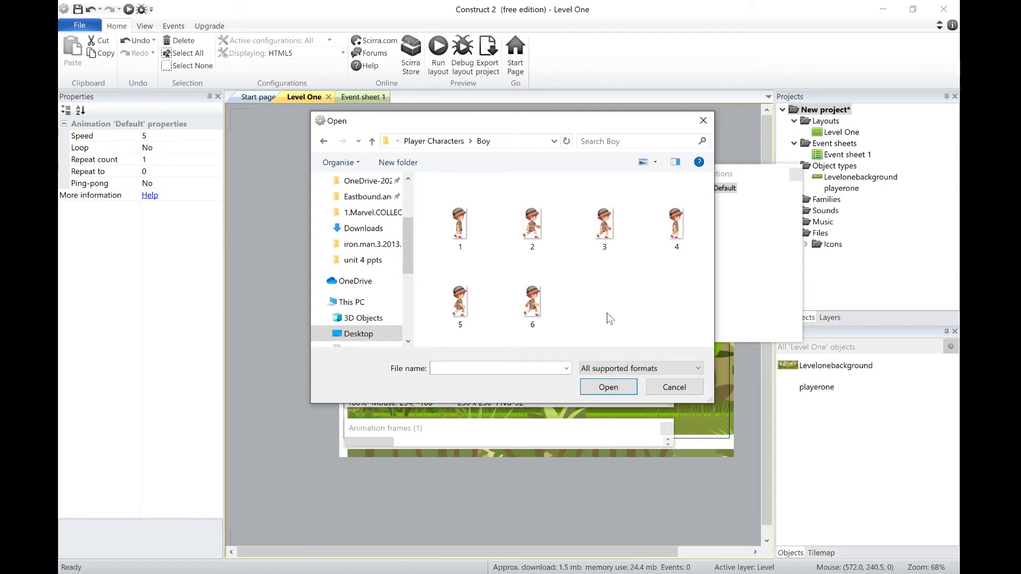
double_click(460, 240)
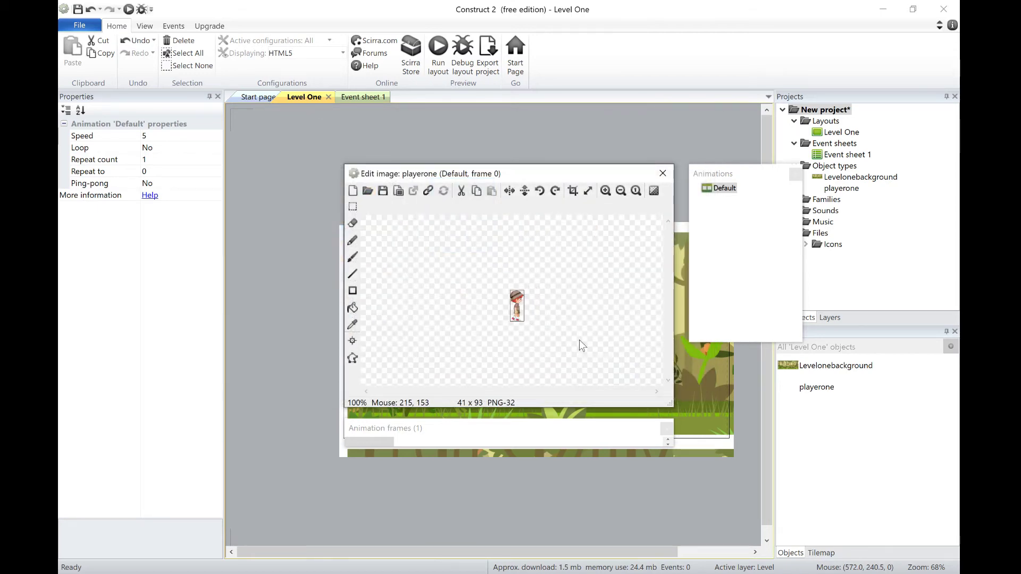
scroll(560, 311, "up", 3, "ctrl")
scroll(559, 310, "down", 2, "ctrl")
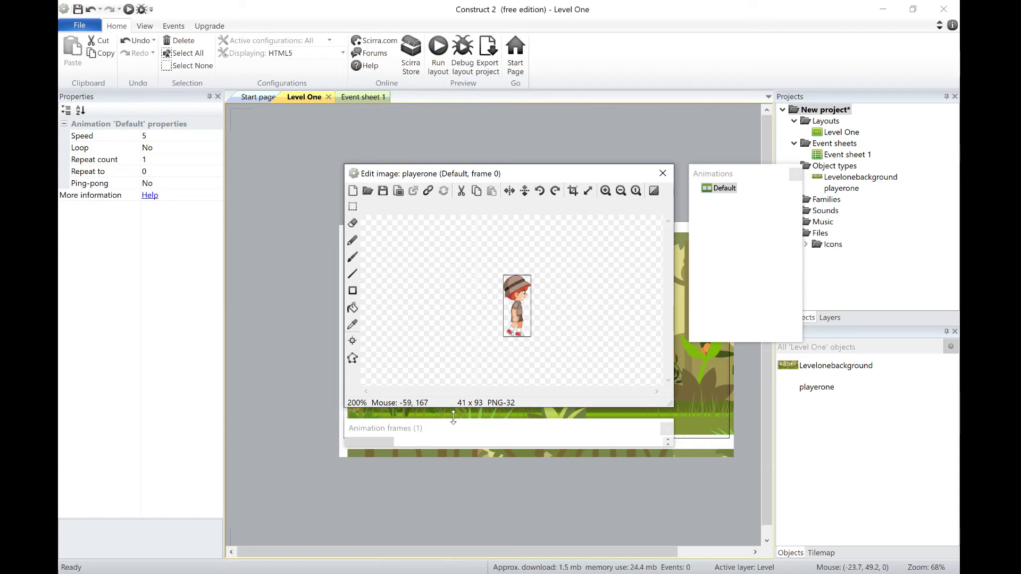
left_click_drag(629, 448, 629, 504)
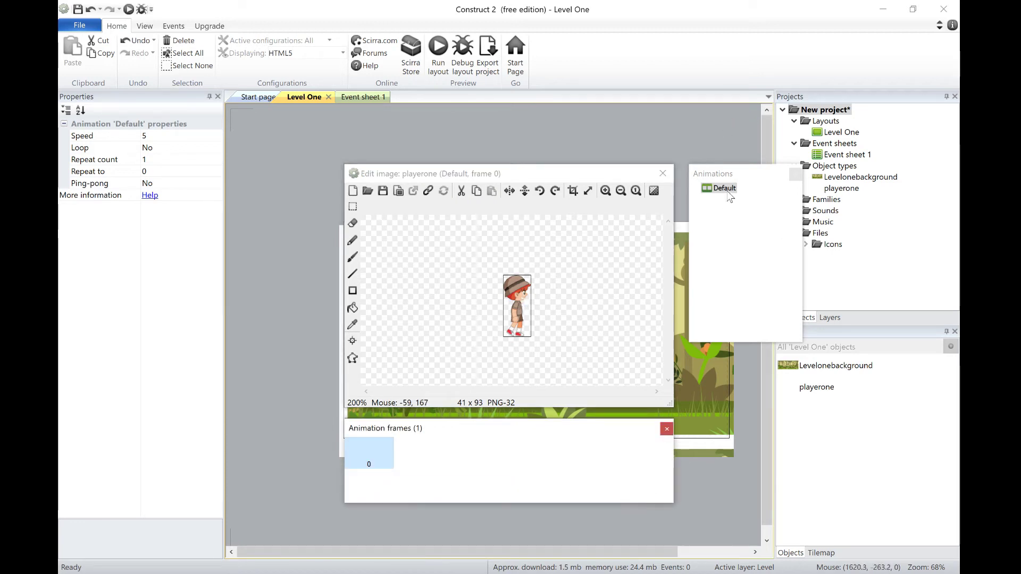
Rename playerone's Default animation to 'Standing'.
right_click(723, 189)
left_click(751, 256)
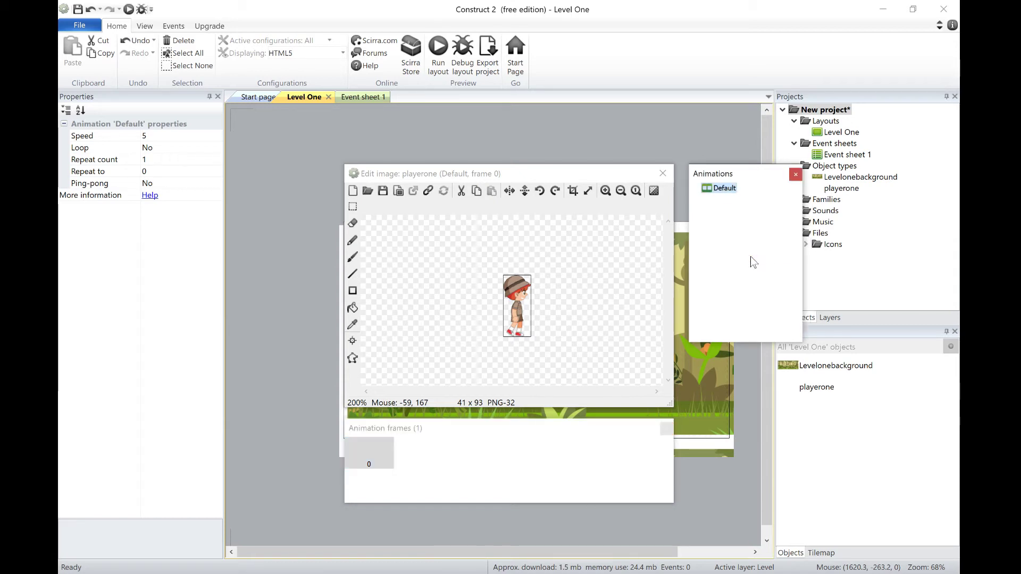
type("Standing")
key("Return")
Add a 'Running' animation and load boy image 2 into its frame 0.
right_click(727, 213)
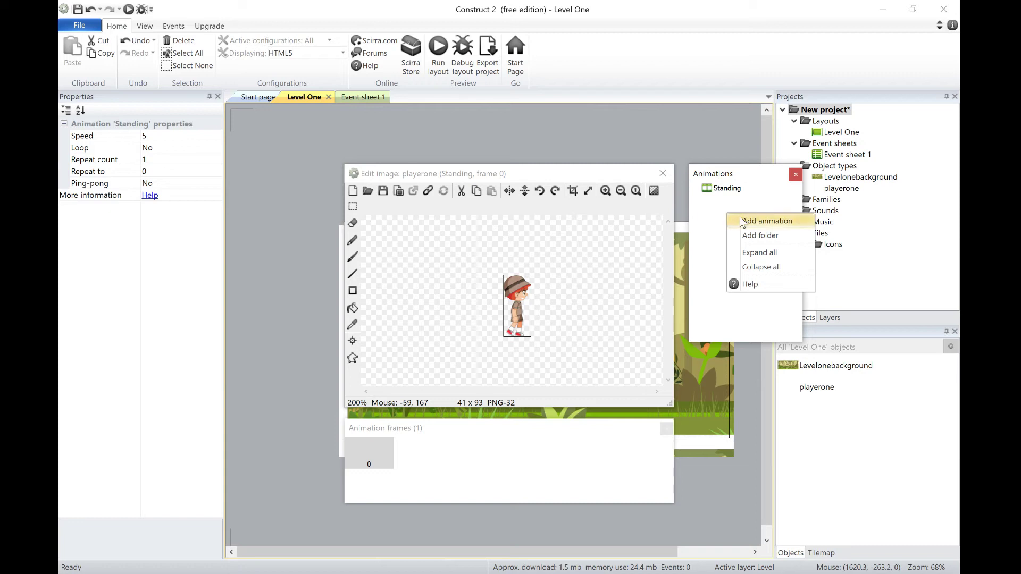
left_click(767, 221)
type("Running")
key("Return")
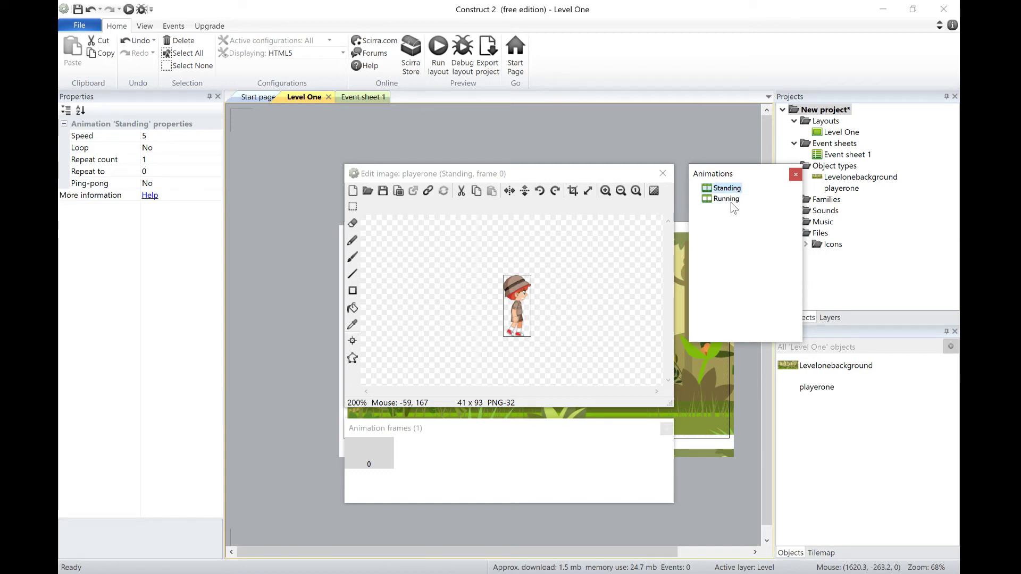
left_click(729, 201)
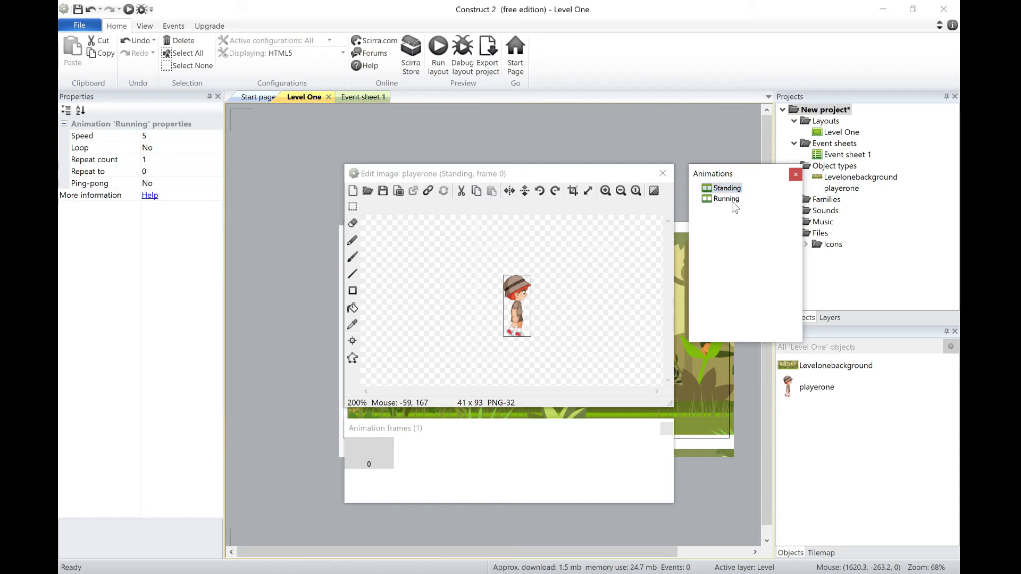
left_click(367, 191)
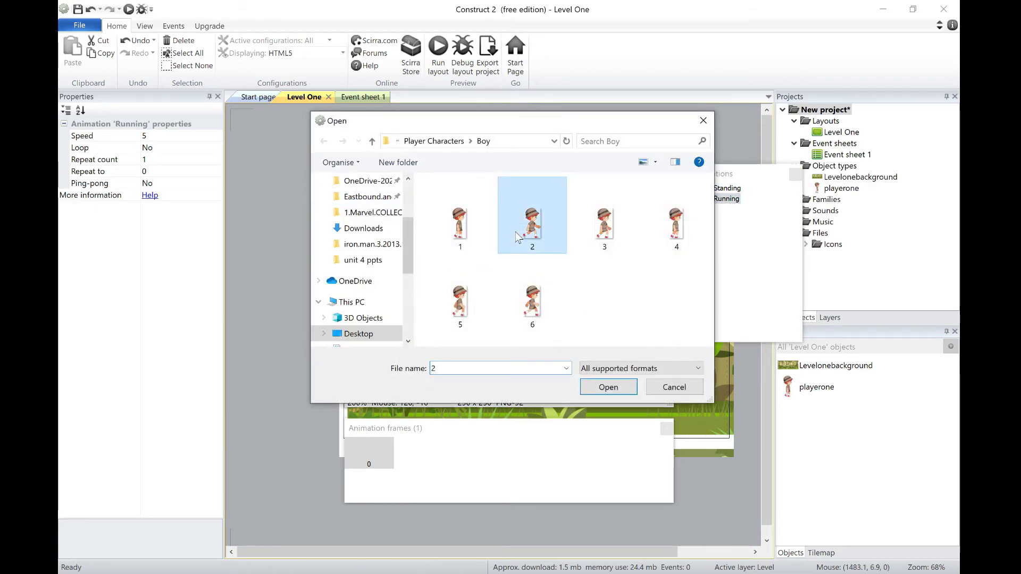
double_click(531, 223)
Add three more frames to the Running animation.
left_click(374, 448)
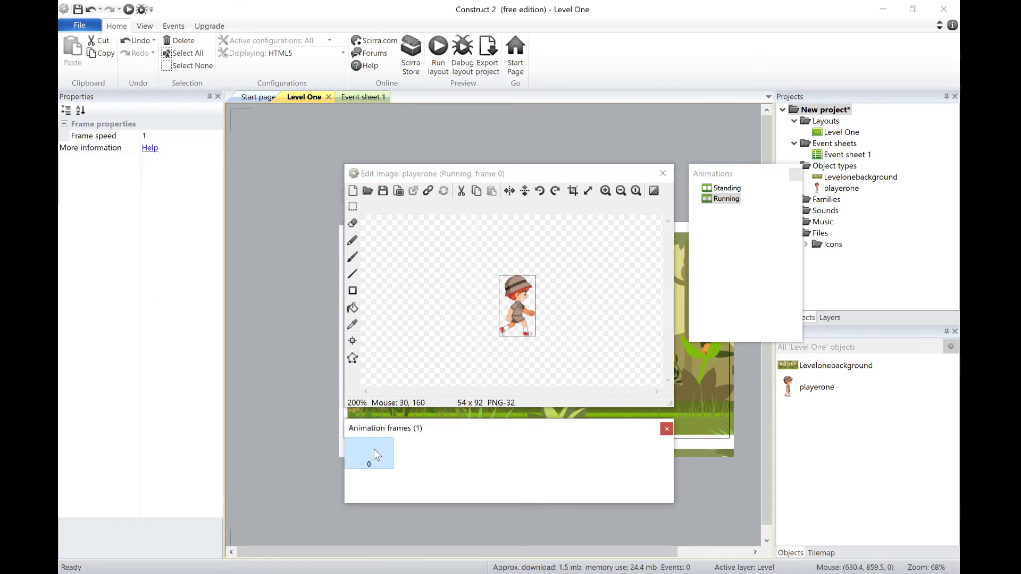
right_click(410, 454)
left_click(442, 463)
right_click(468, 453)
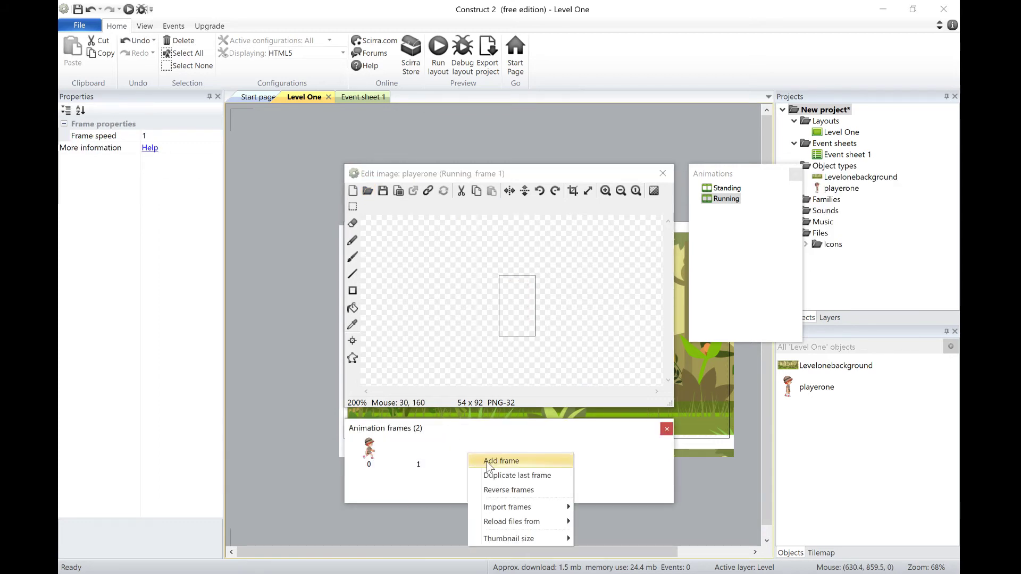
left_click(486, 463)
right_click(520, 456)
left_click(527, 465)
Load boy image 3 into frame 1, image 4 into frame 2, and a running boy image into frame 3.
left_click(412, 455)
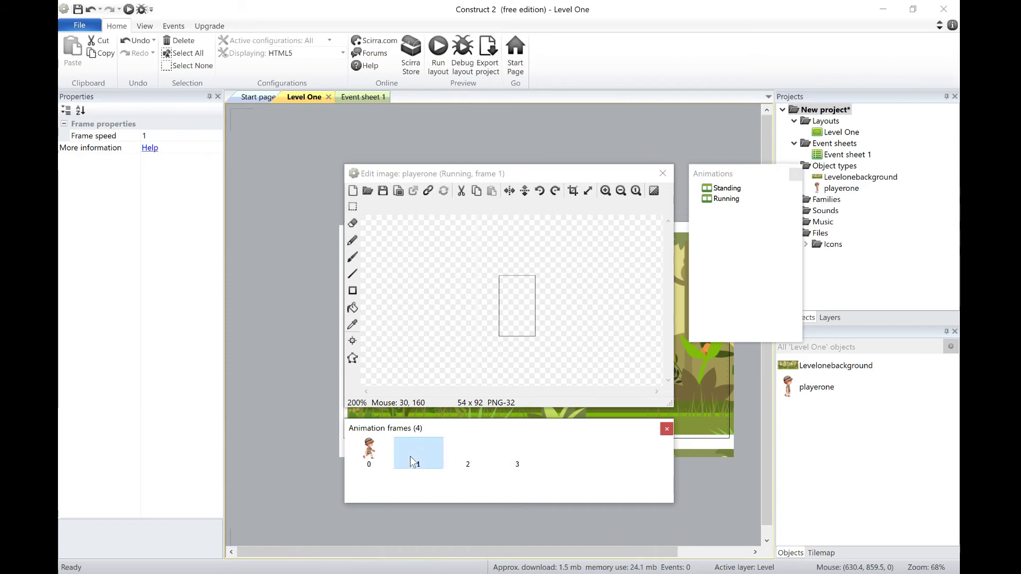
left_click(367, 190)
double_click(603, 223)
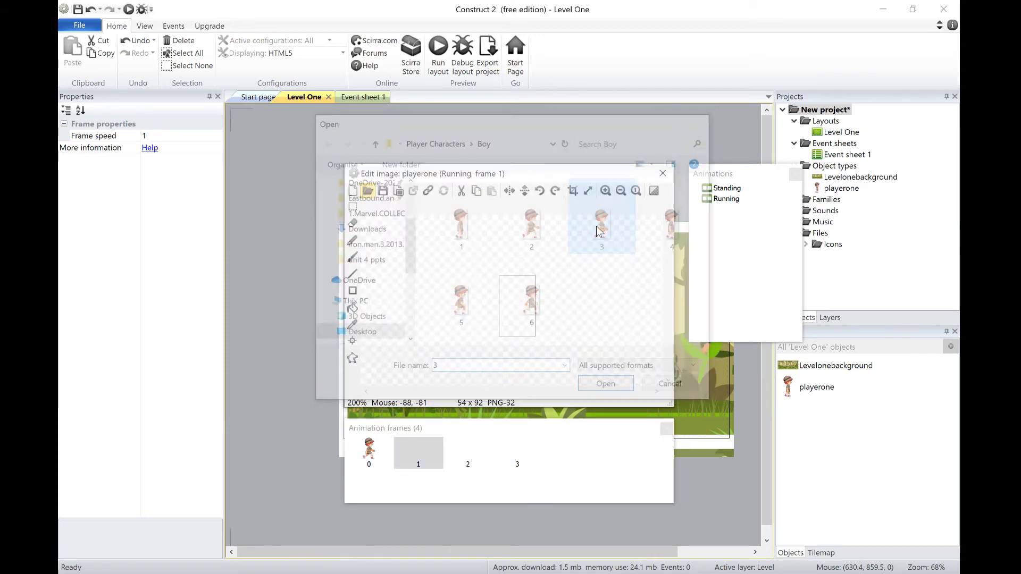
left_click(466, 456)
left_click(368, 190)
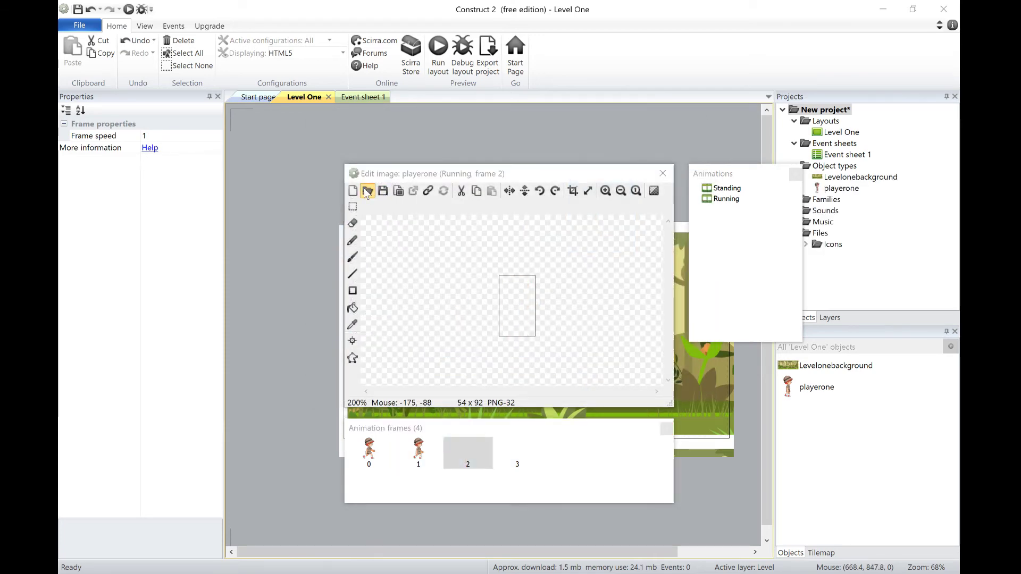
left_click(671, 235)
double_click(671, 235)
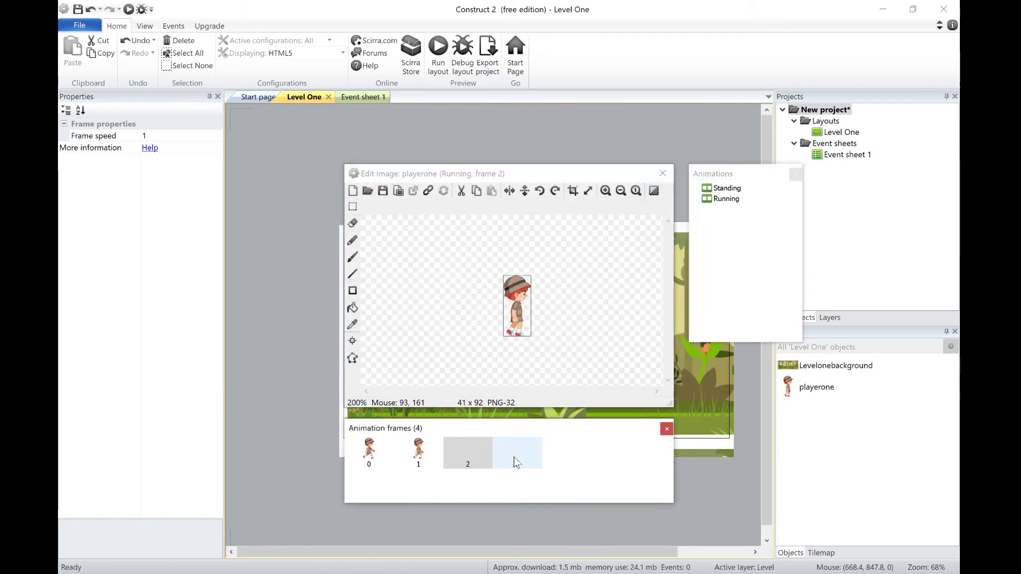
left_click(514, 455)
left_click(368, 190)
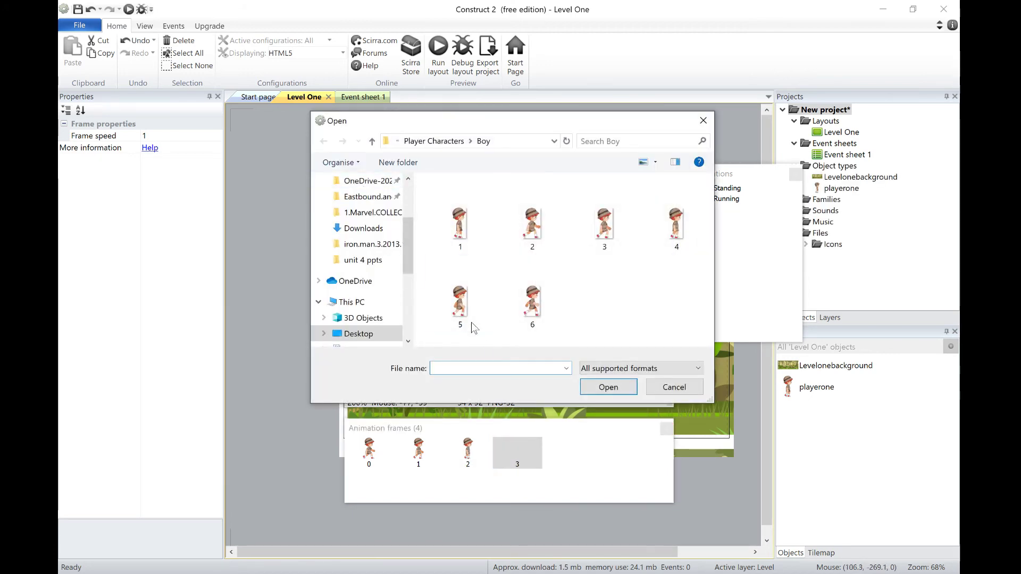
double_click(456, 303)
Add a fifth Running frame holding boy image 6.
right_click(574, 464)
left_click(604, 468)
left_click(367, 190)
double_click(532, 306)
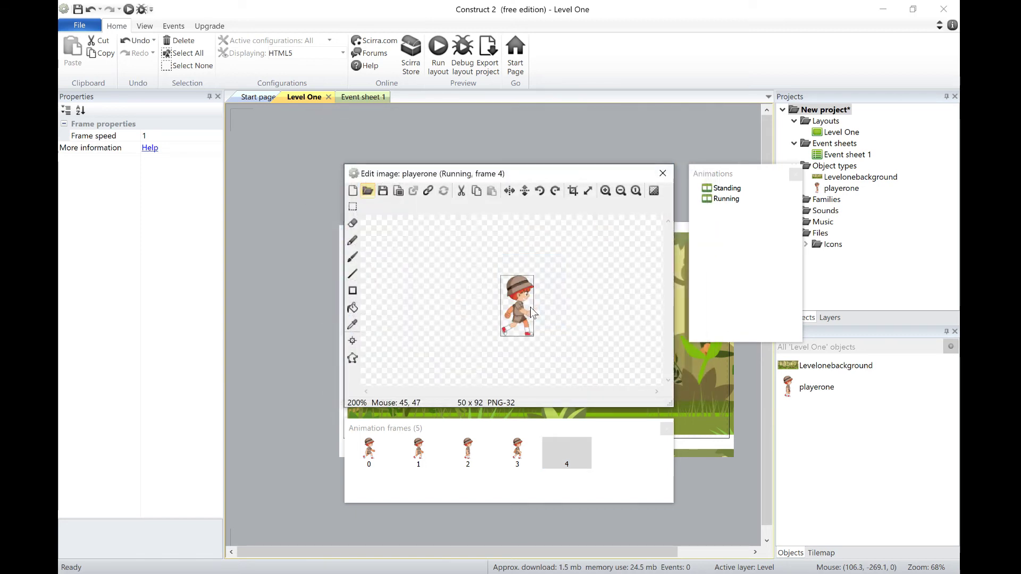
Step through the five Running frames, ending back on frame 0.
left_click(370, 451)
left_click(419, 451)
left_click(369, 451)
left_click(541, 456)
left_click(579, 456)
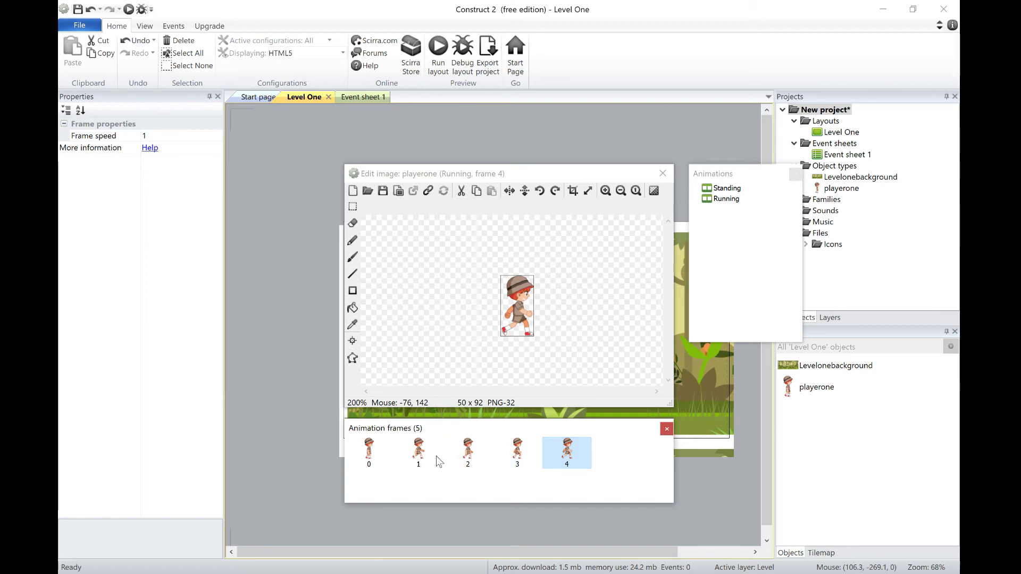
left_click(369, 452)
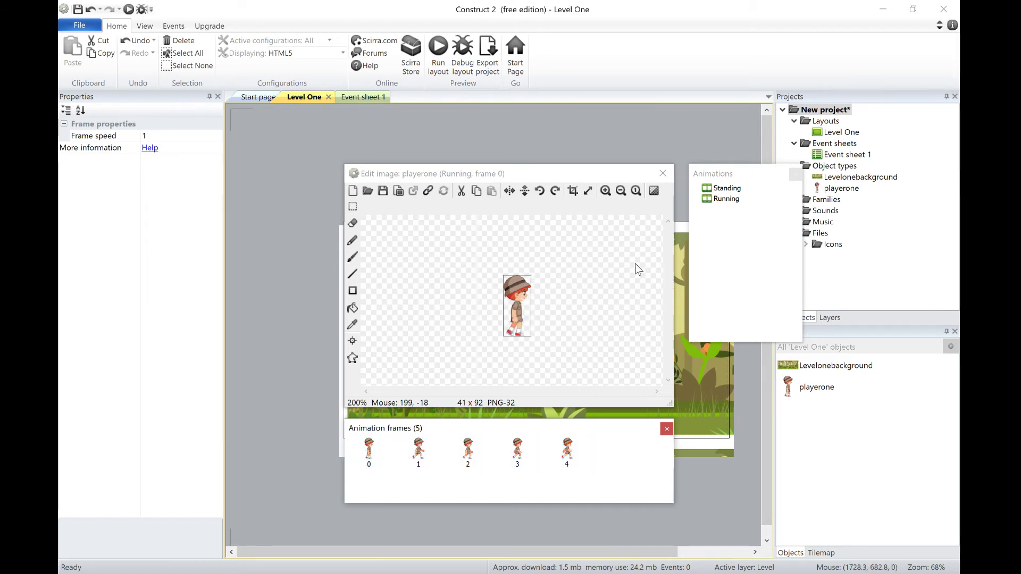
Enlarge the playerone sprite at the lower-left of the layout and preview Level One with F5.
left_click(662, 174)
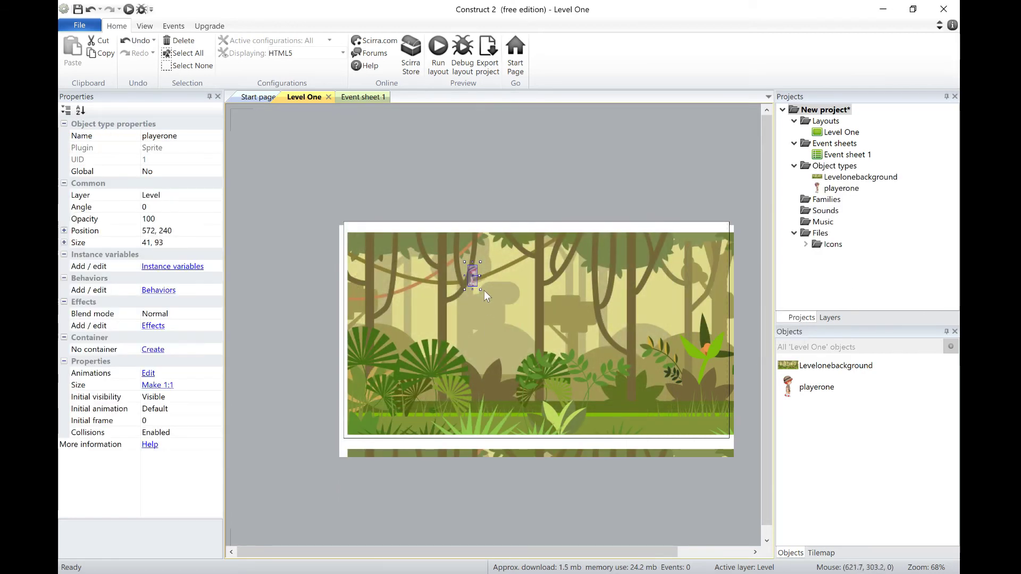
left_click_drag(480, 290, 372, 405)
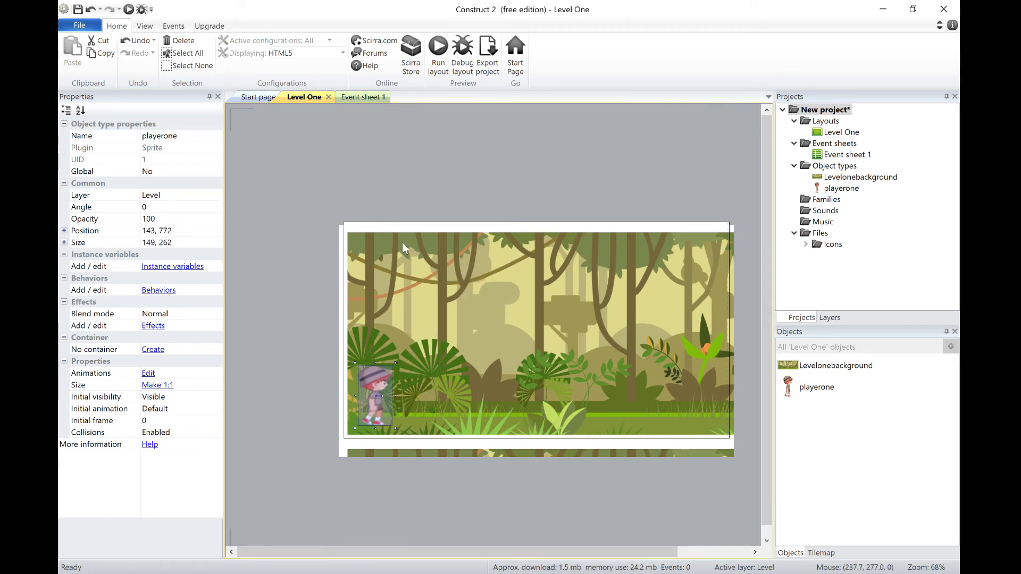
left_click(432, 154)
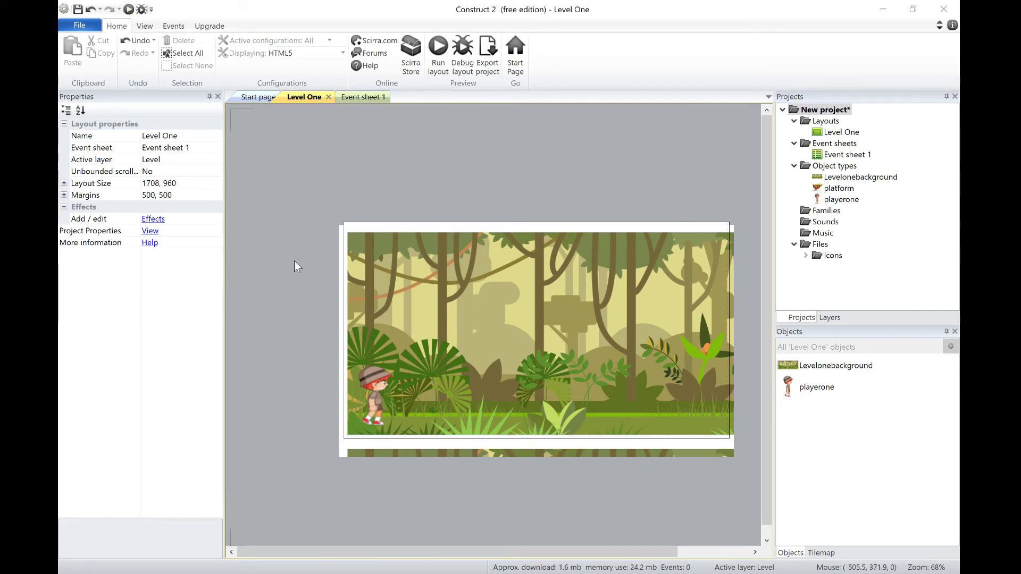
key("F5")
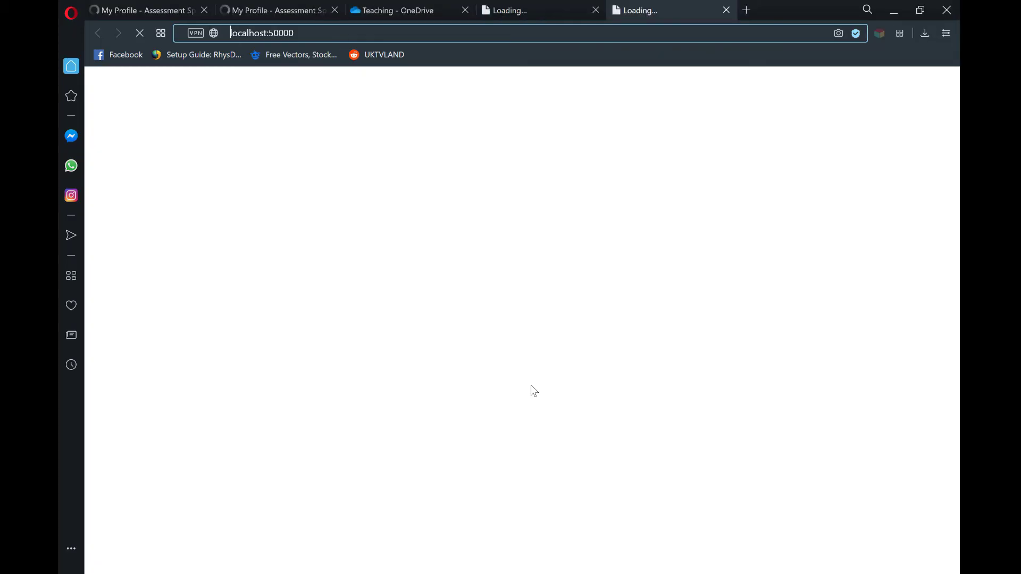
Close the four old Opera tabs including Speed Dial, check the preview, then minimize Opera.
middle_click(114, 11)
middle_click(114, 11)
middle_click(114, 11)
middle_click(114, 10)
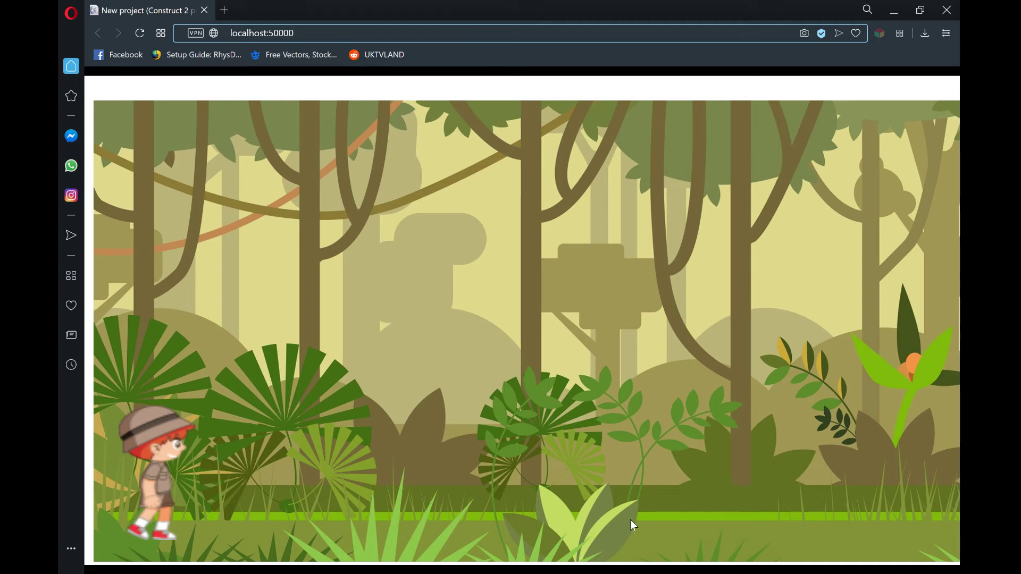
left_click(895, 18)
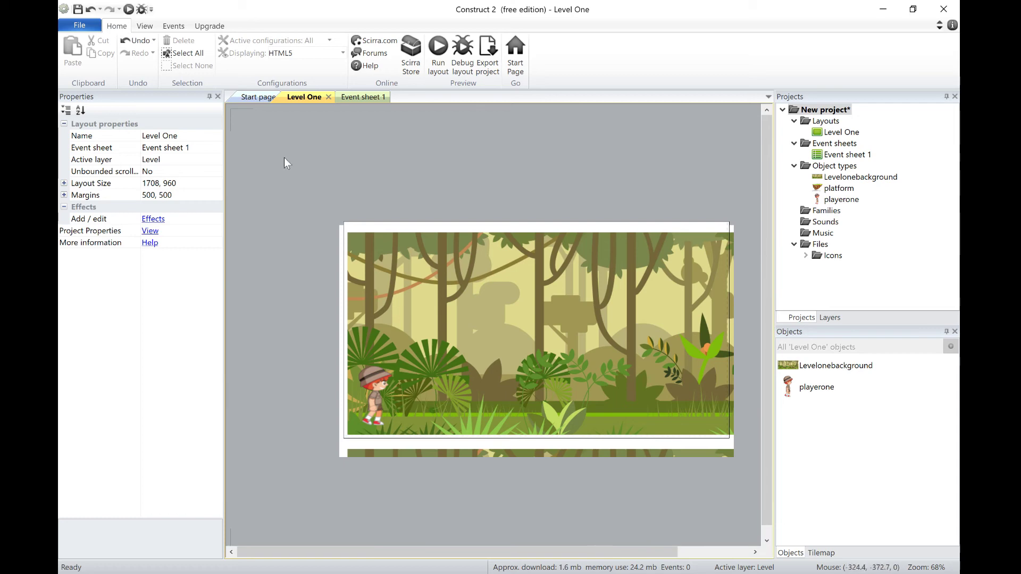
Insert a new Sprite object named ground, since floor is rejected, and place it on the layout.
right_click(375, 193)
left_click(443, 199)
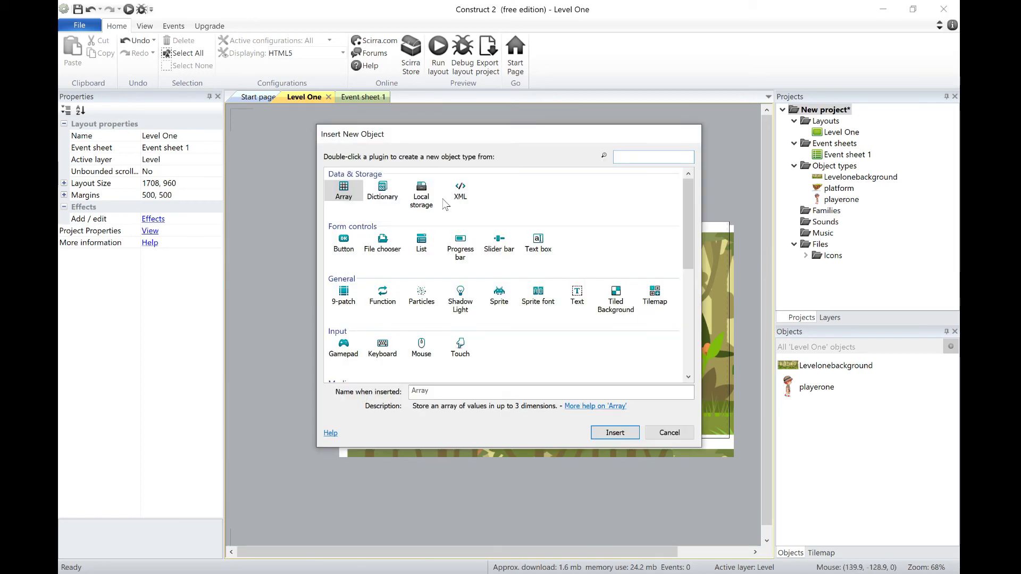
left_click(499, 295)
double_click(420, 391)
type("floor")
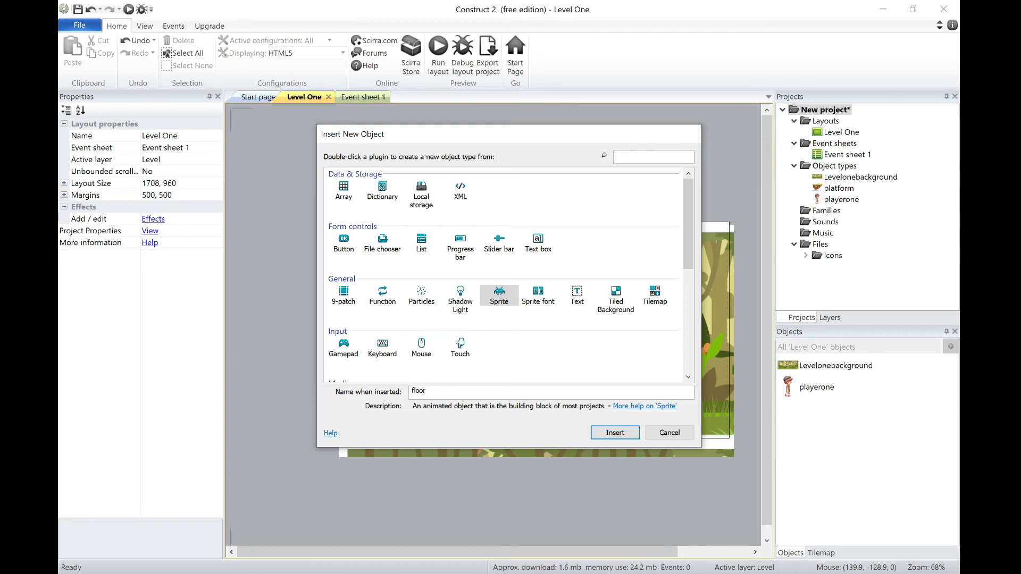
key("Return")
key("BackSpace")
key("BackSpace")
key("BackSpace")
key("BackSpace")
key("BackSpace")
type("ground")
key("Return")
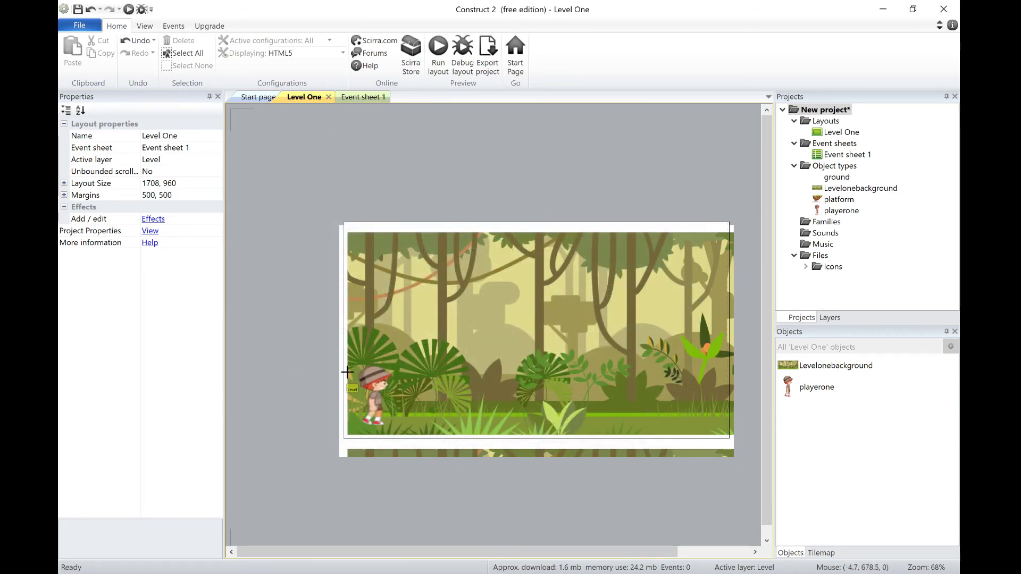
left_click(319, 381)
Load the grassy floor image from Assets > Floors into the ground sprite.
left_click(398, 191)
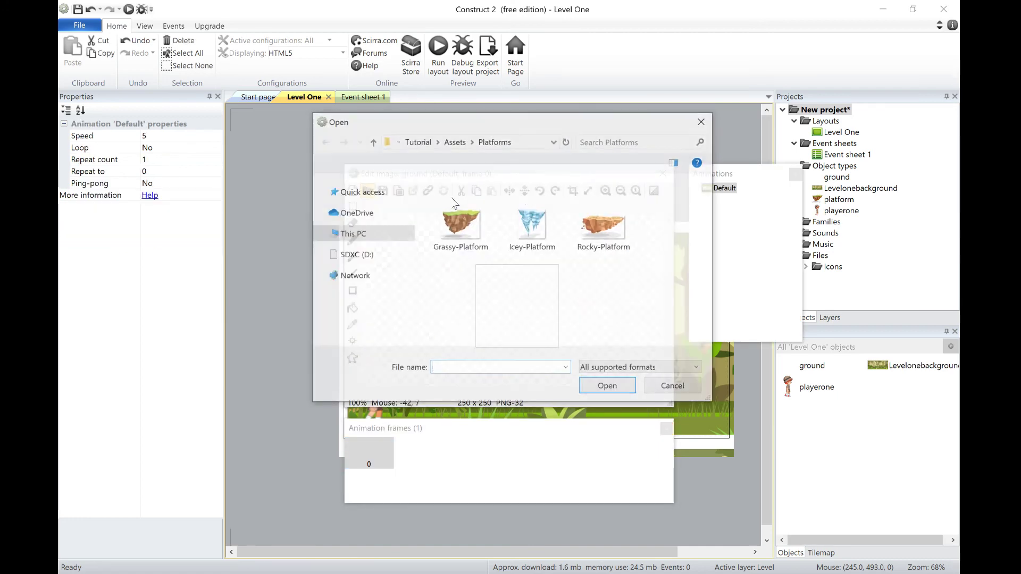
left_click(460, 142)
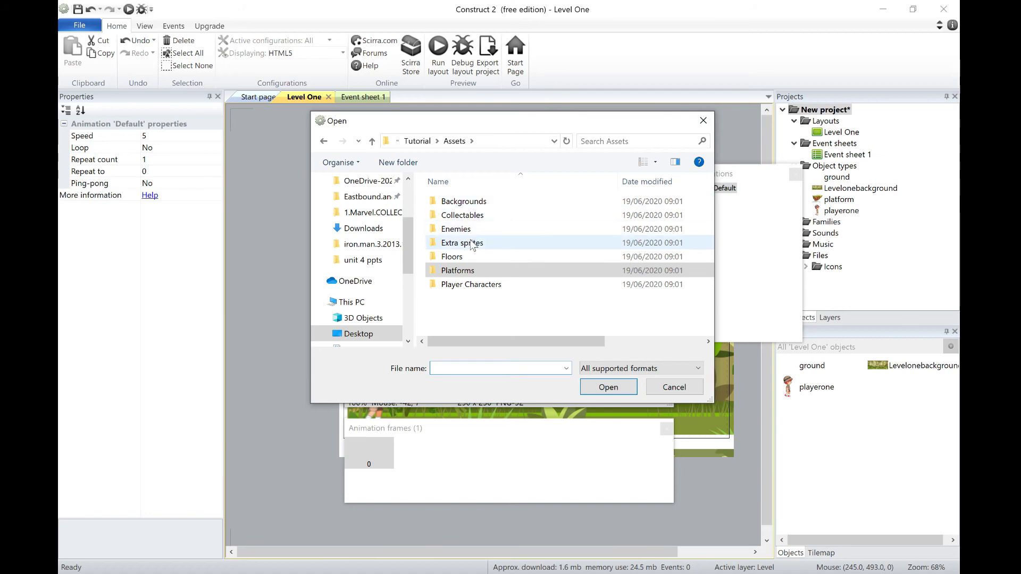
left_click(464, 252)
double_click(464, 256)
double_click(470, 231)
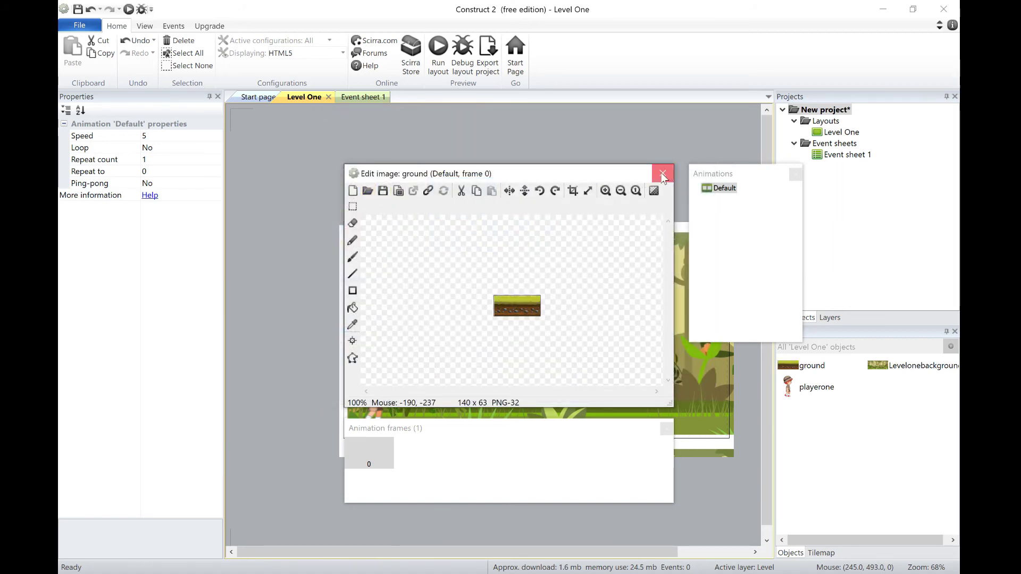
left_click(662, 173)
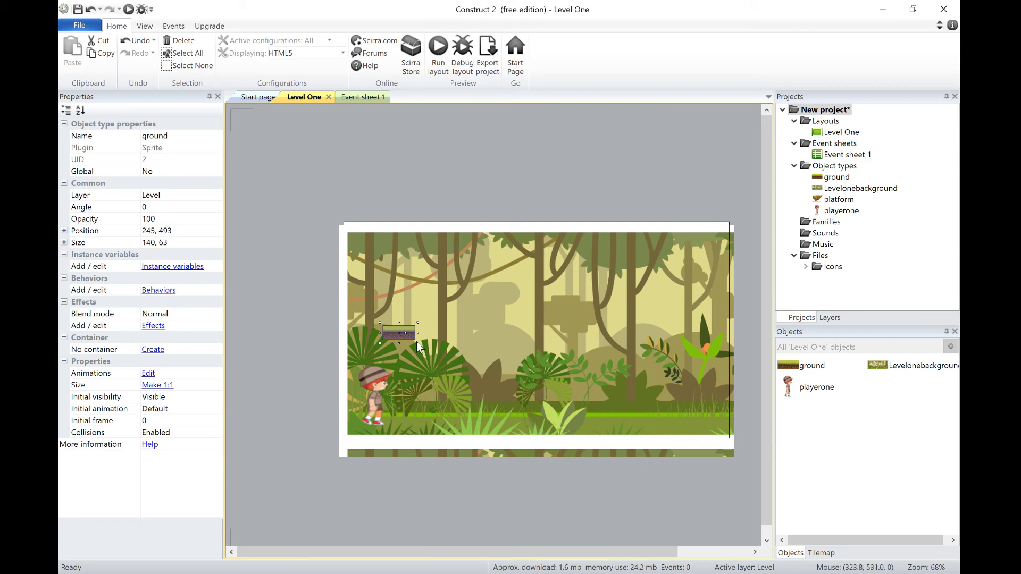
Enlarge the ground tile to 244x104 and move it under the player's feet.
left_click_drag(419, 345, 519, 353)
left_click(526, 187)
left_click(500, 348)
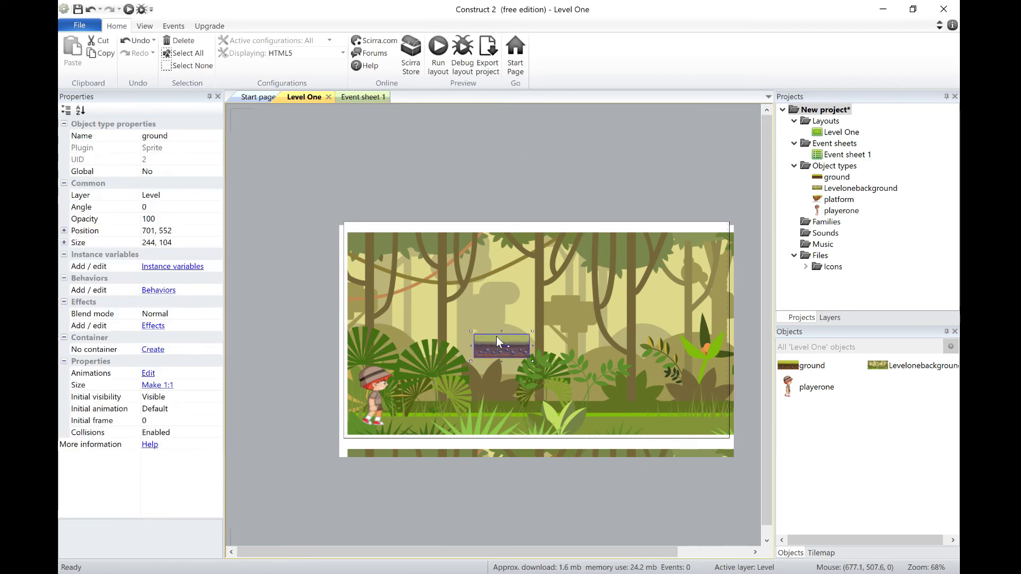
left_click_drag(495, 343, 388, 423)
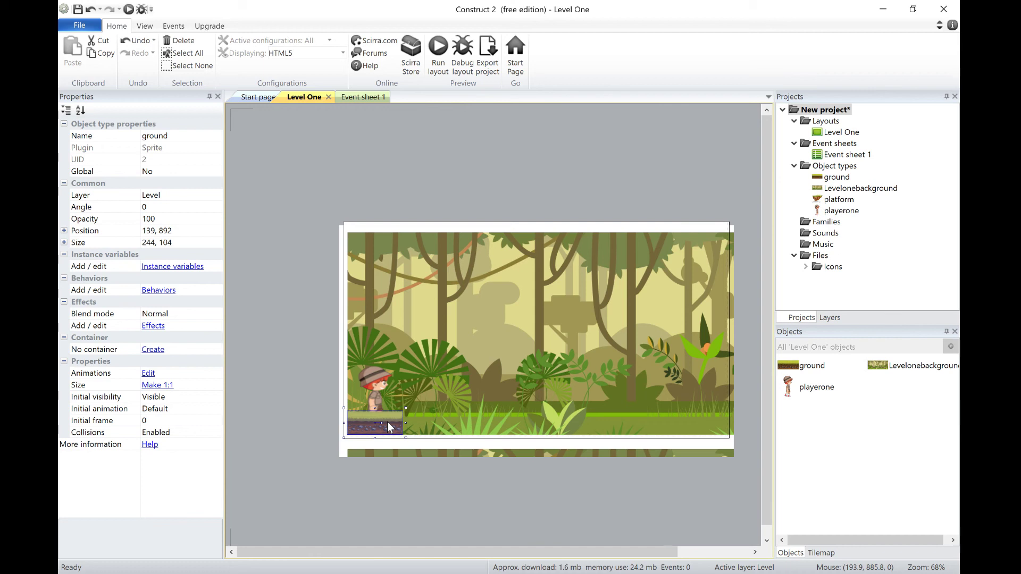
Copy and paste a second ground tile, aligning it beside the first along the bottom.
key("ctrl+c")
key("ctrl+v")
left_click(439, 420)
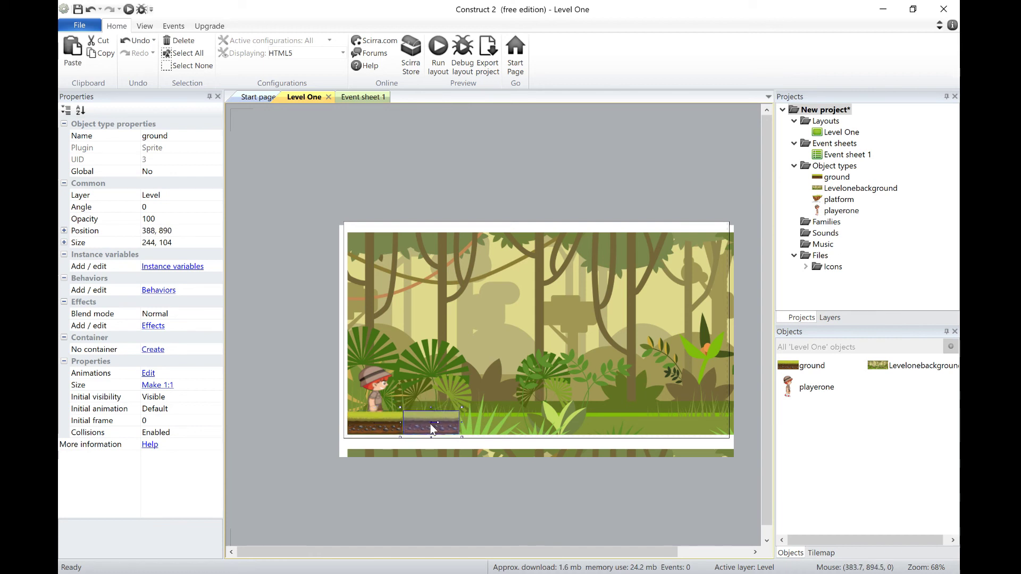
key("Left")
key("Down")
Drag a copy of the ground tile to the bottom middle of the layout.
left_click(535, 208)
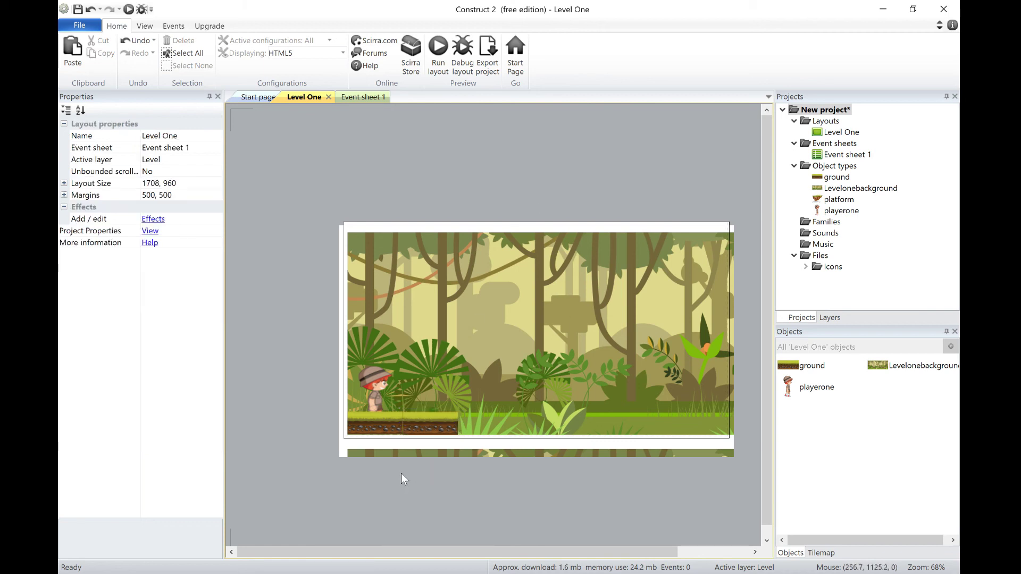
left_click(426, 427)
left_click(503, 206)
left_click(412, 420)
left_click(519, 143)
left_click(425, 420)
left_click(503, 175)
left_click(439, 417)
left_click(534, 202)
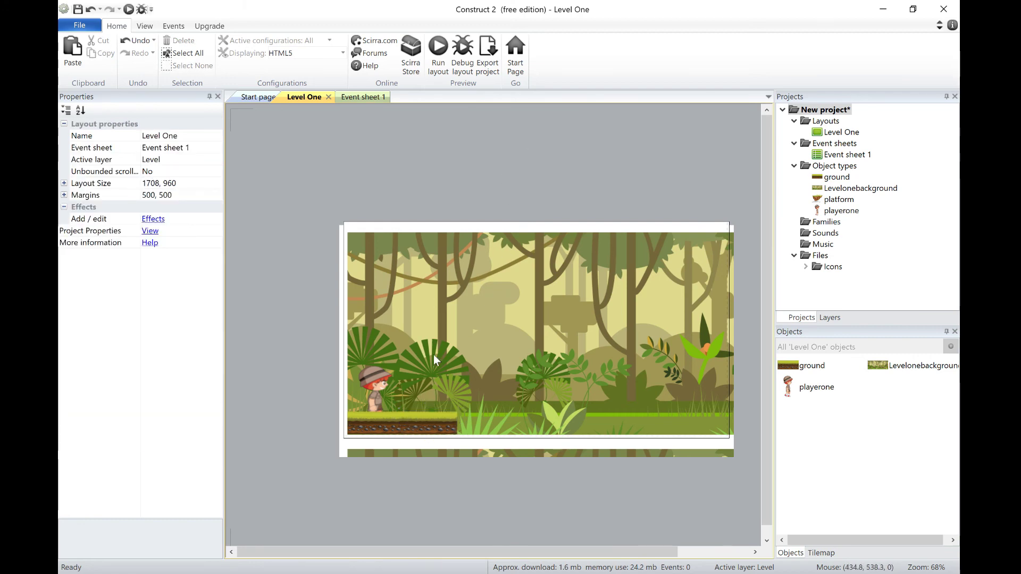
left_click(378, 430)
left_click_drag(386, 431, 492, 424)
left_click_drag(558, 432, 569, 431)
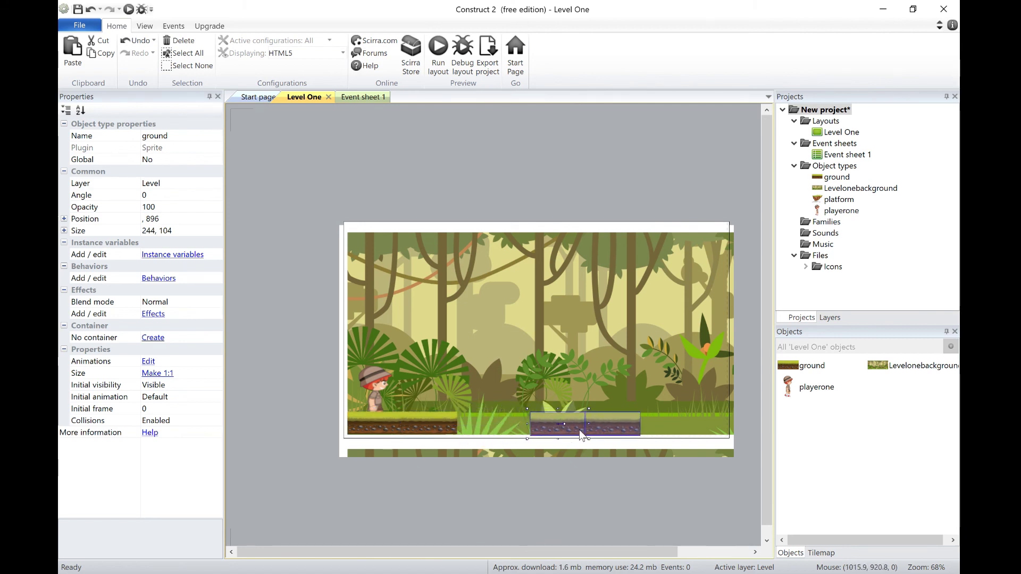
left_click(633, 505)
left_click(611, 428)
Add floating ground platforms on the right side, top-left and top-right of the level.
left_click_drag(611, 428, 692, 374, "ctrl")
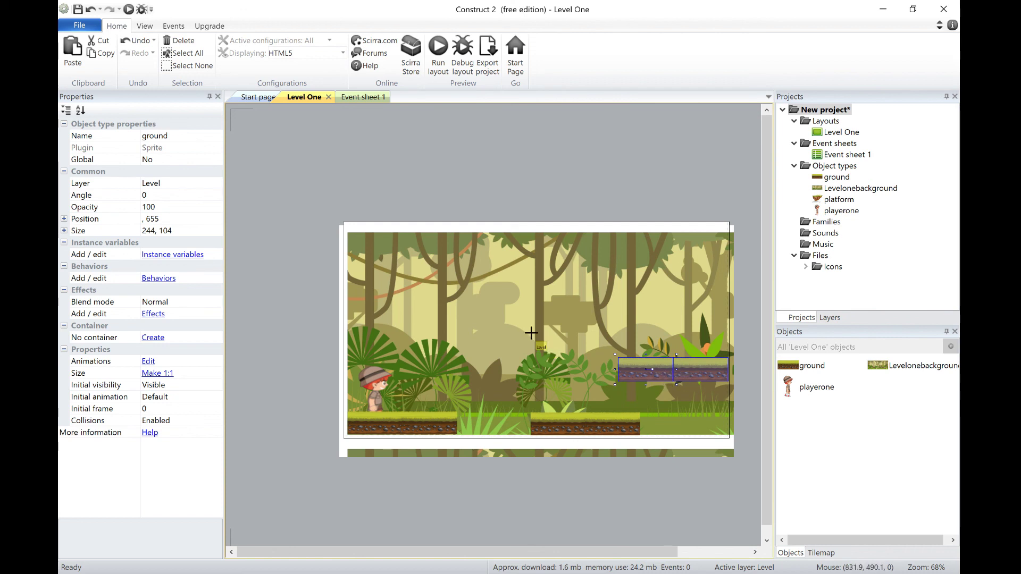
key("ctrl+v")
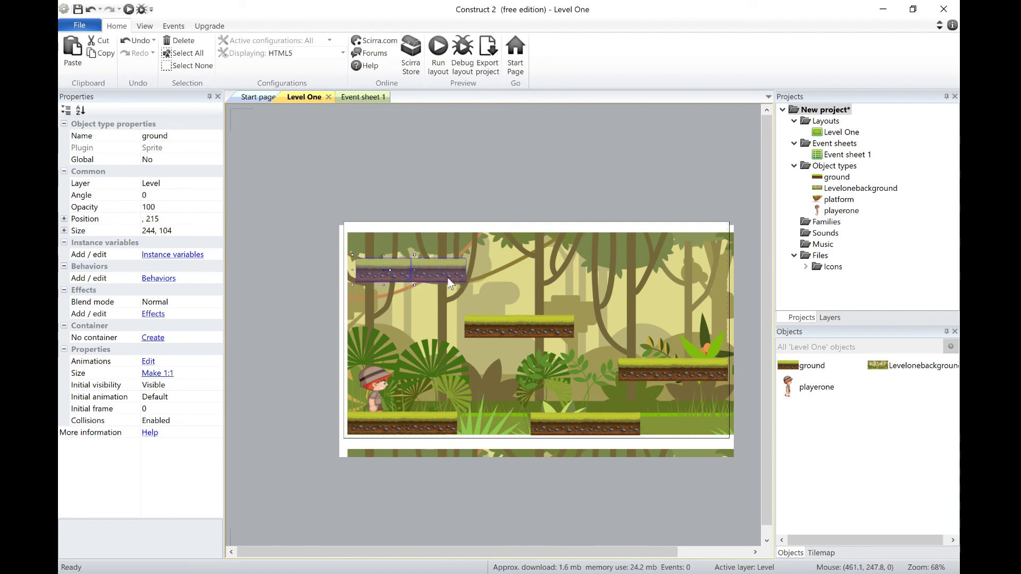
left_click(483, 283)
key("ctrl+v")
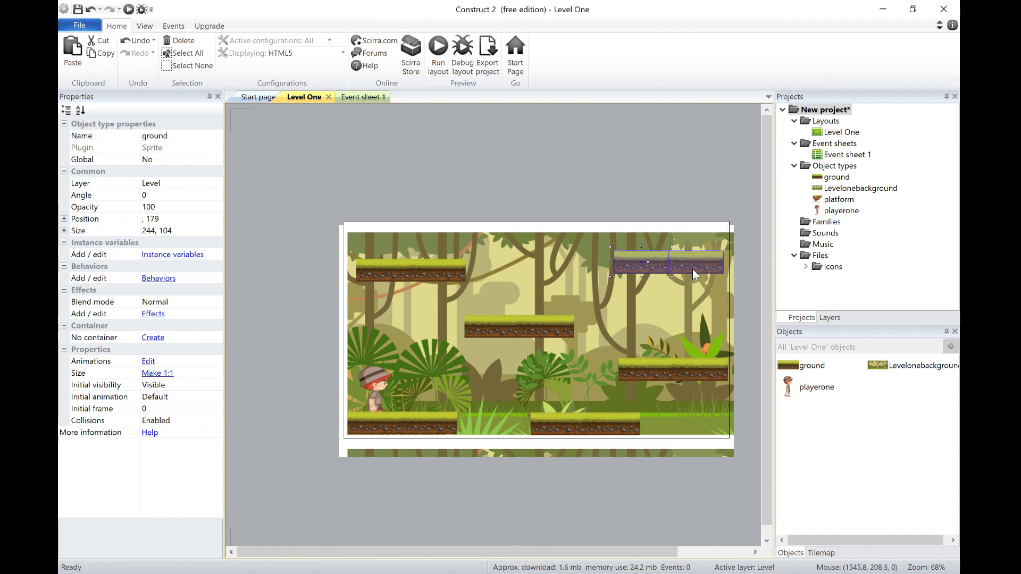
left_click(693, 273)
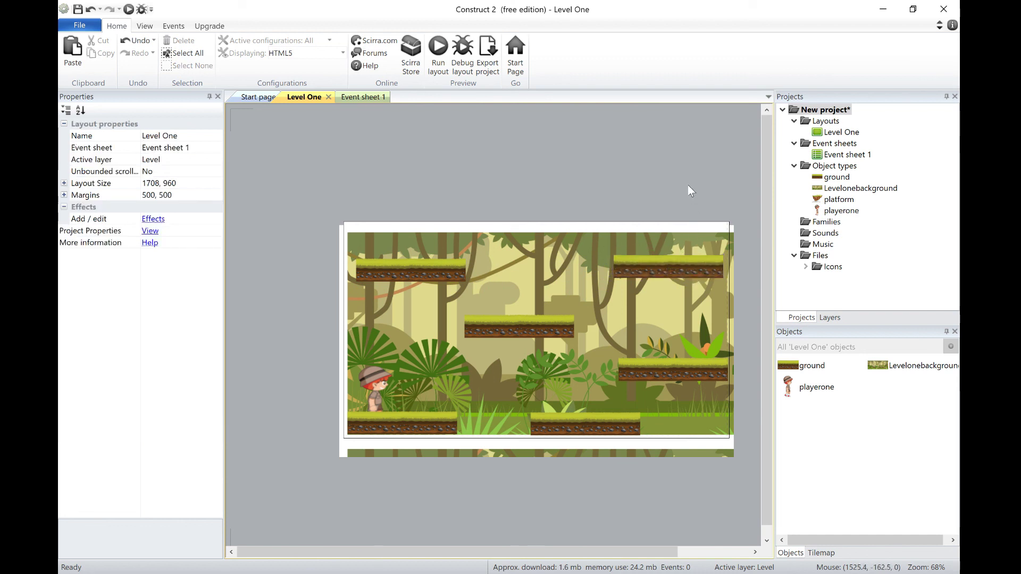
Nudge the player sprite so it stands on the ground tiles.
left_click(374, 373)
left_click_drag(374, 372, 372, 375)
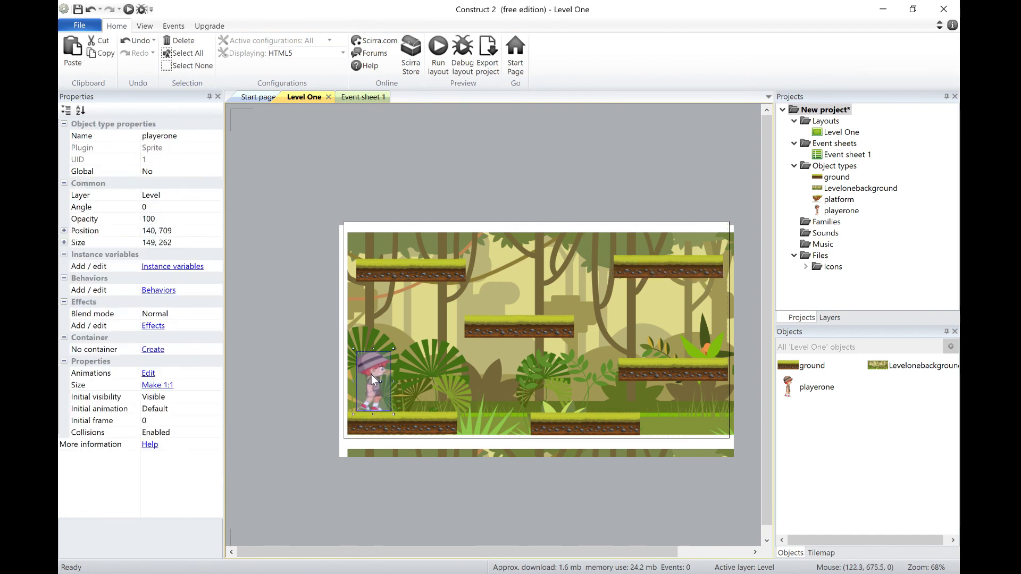
left_click(496, 219)
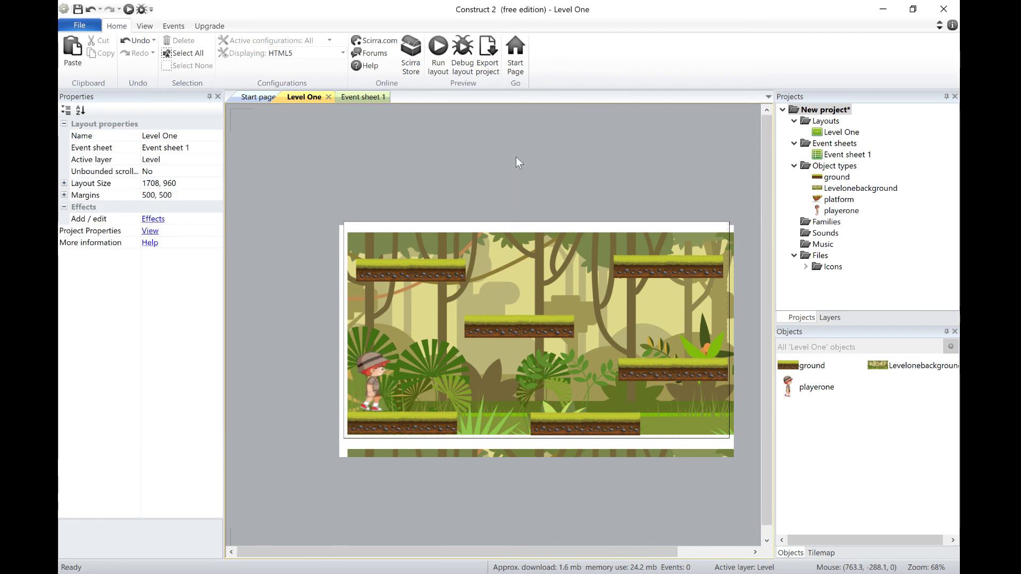